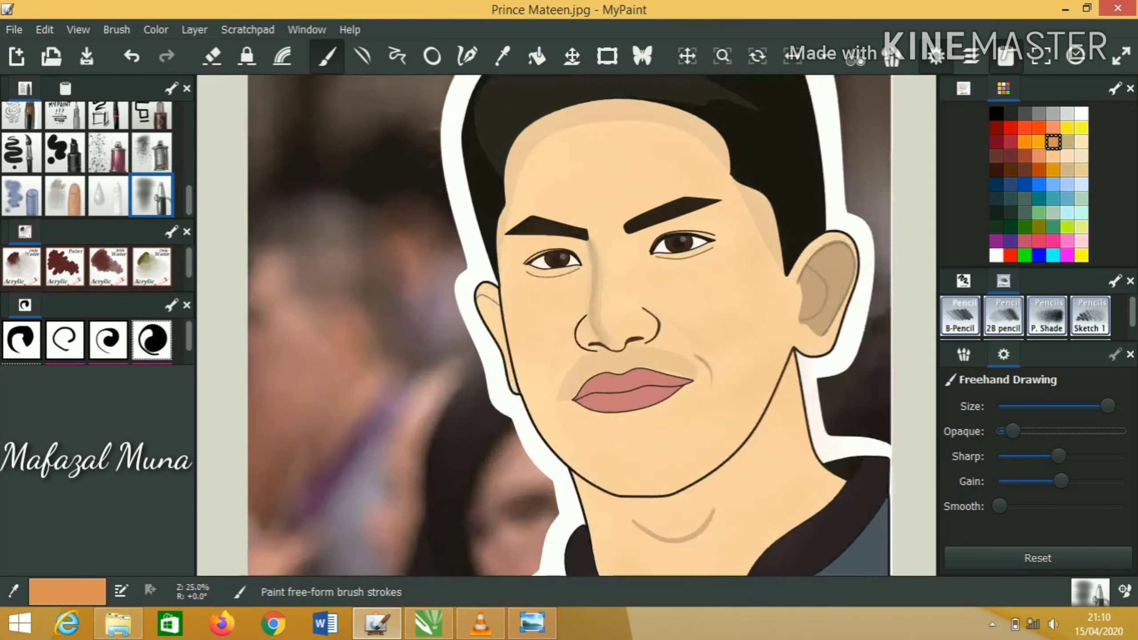
Step: Set the brush colour to black and reduce the brush's opacity and size for soft shading
left_click(997, 113)
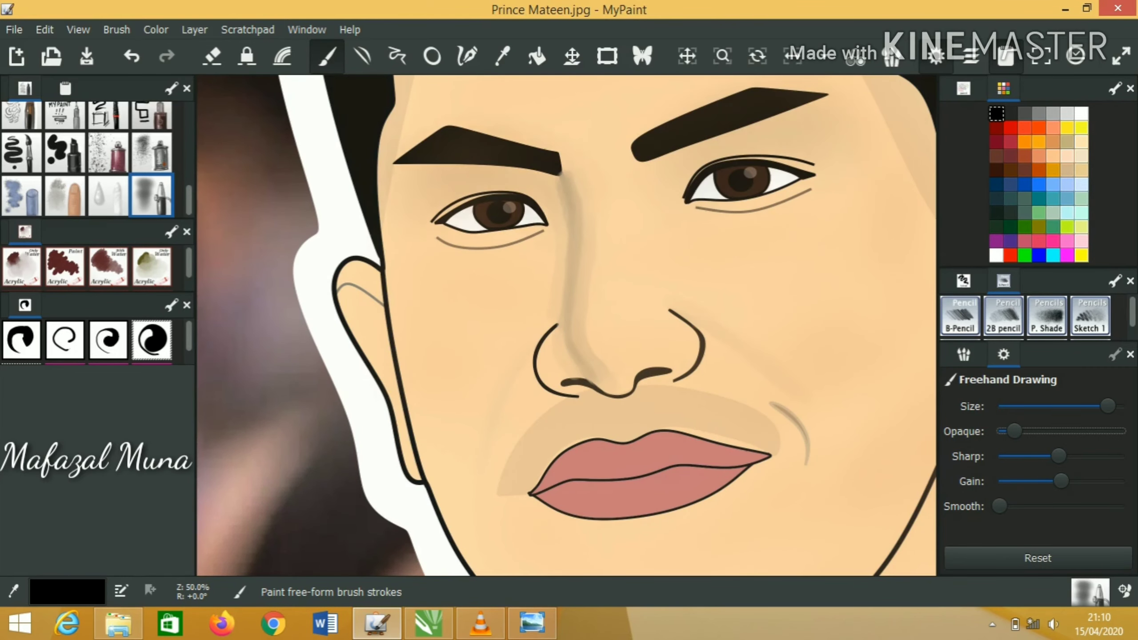
key("minus")
key("a")
key("a")
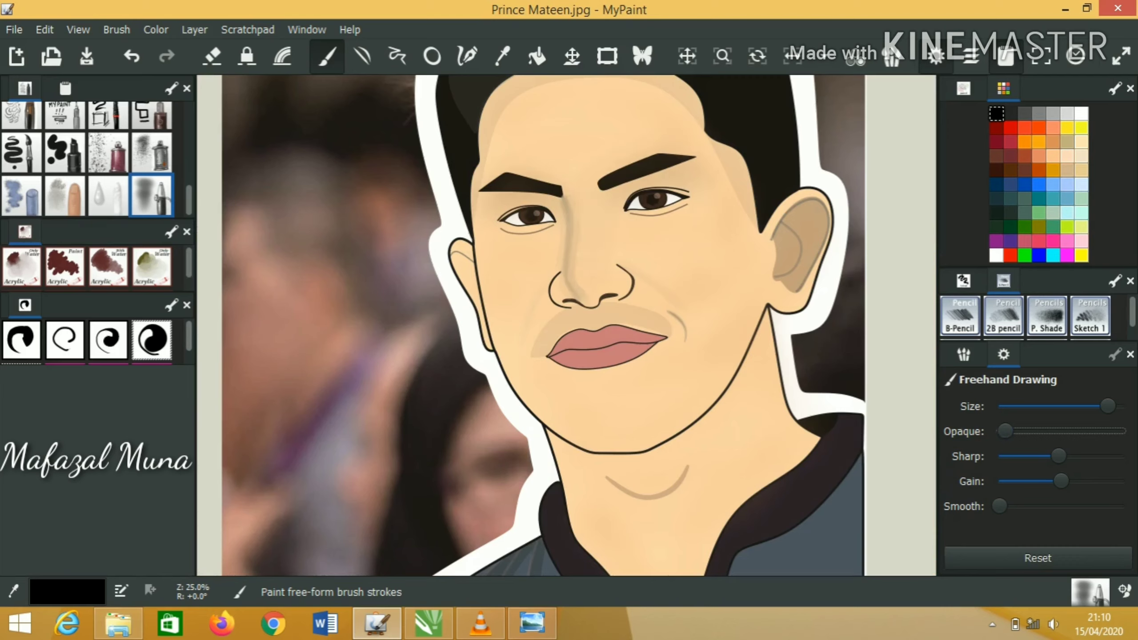
key("plus")
key("bracketleft")
key("bracketleft")
key("bracketleft")
key("bracketleft")
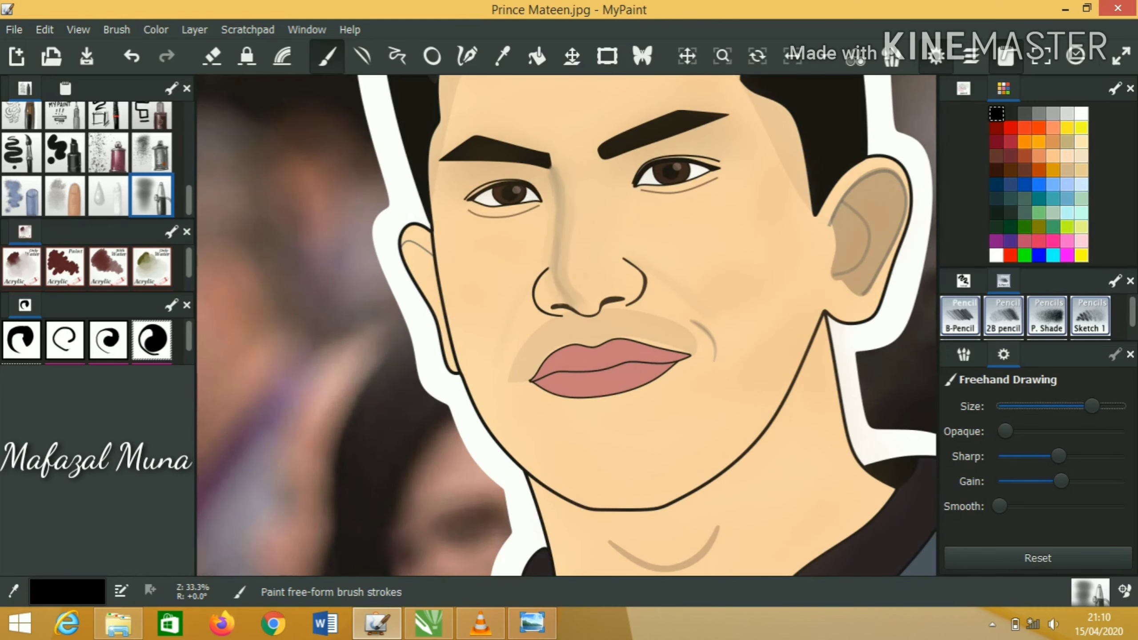
key("bracketright")
Step: Shade softly in black around the nostrils and along both outer curves of the portrait's nose
key("plus")
key("plus")
key("plus")
left_click_drag(670, 356, 620, 406)
key("f")
key("f")
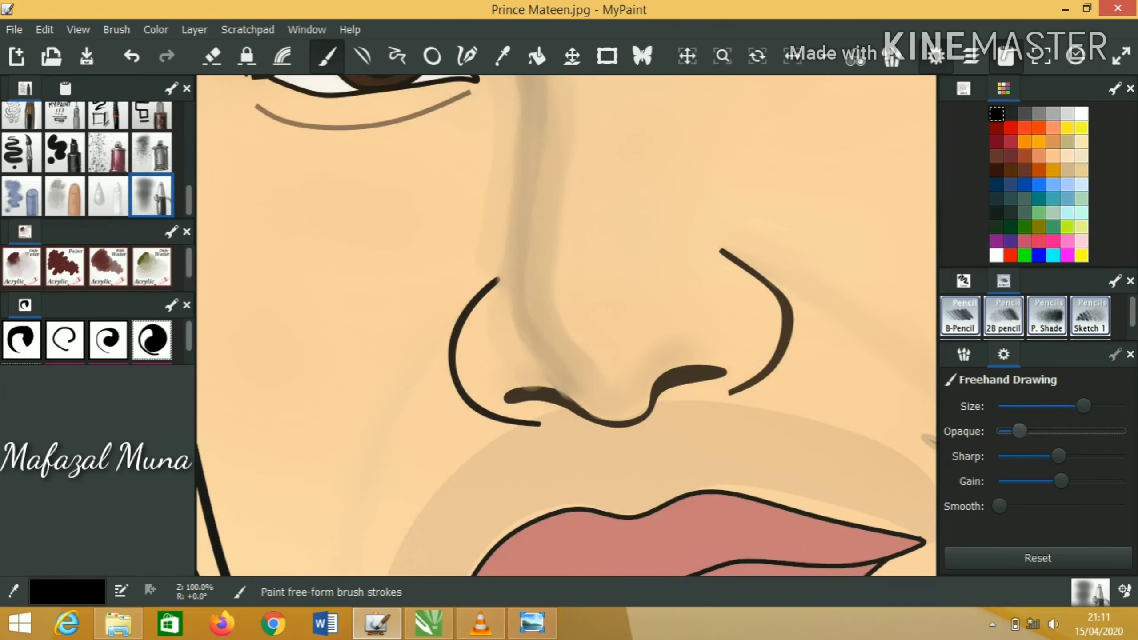
mouse_move(511, 390)
left_mouse_down()
mouse_move(640, 410)
mouse_move(719, 374)
mouse_move(672, 355)
mouse_move(519, 397)
left_mouse_up()
mouse_move(722, 251)
left_mouse_down()
mouse_move(791, 358)
mouse_move(757, 392)
left_mouse_up()
mouse_move(493, 278)
left_mouse_down()
mouse_move(455, 390)
mouse_move(515, 430)
left_mouse_up()
scroll(566, 325, "down", 5)
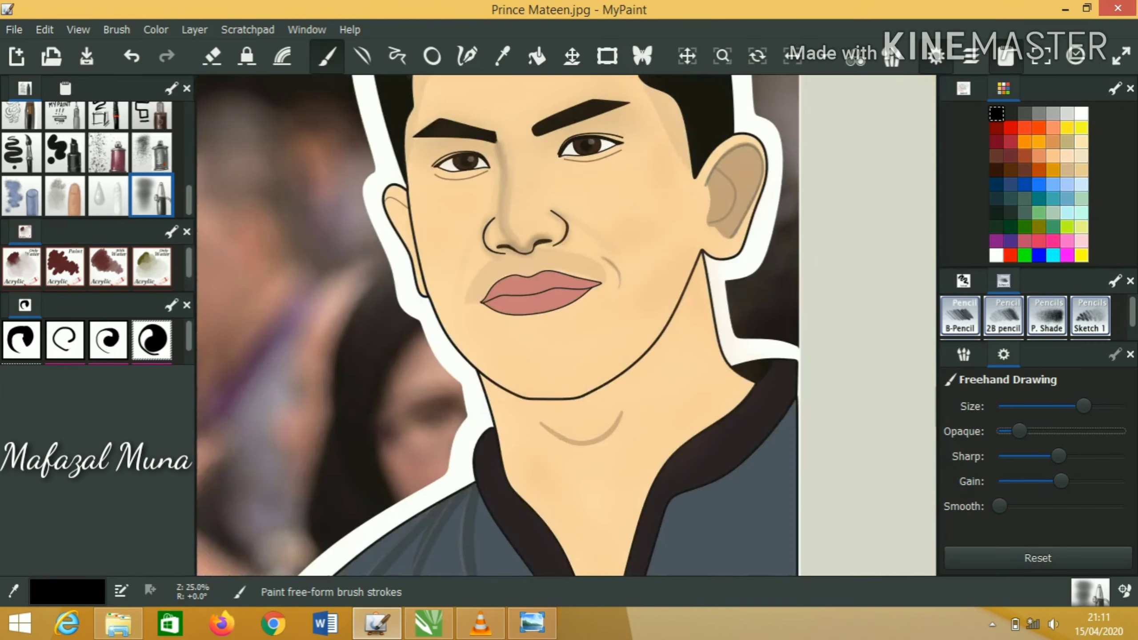
Step: Raise the brush opacity and shade softly in black around the upper lid and inner corner of the portrait's right-hand eye
scroll(483, 155, "up", 6)
left_click_drag(1020, 431, 1042, 431)
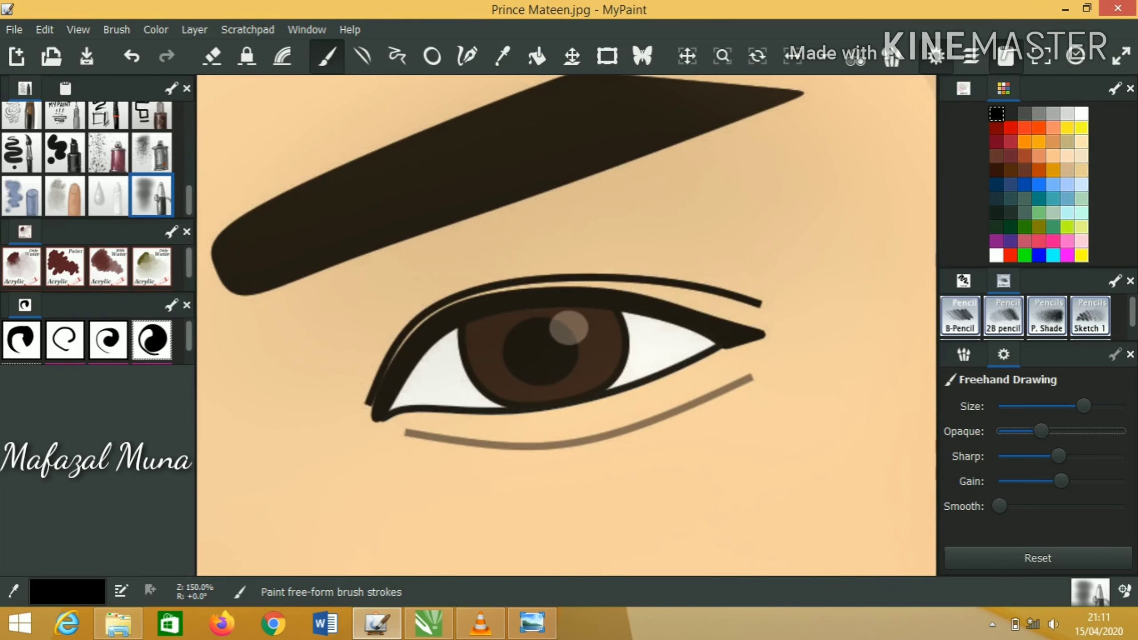
mouse_move(372, 390)
left_mouse_down()
mouse_move(537, 269)
mouse_move(761, 310)
left_mouse_up()
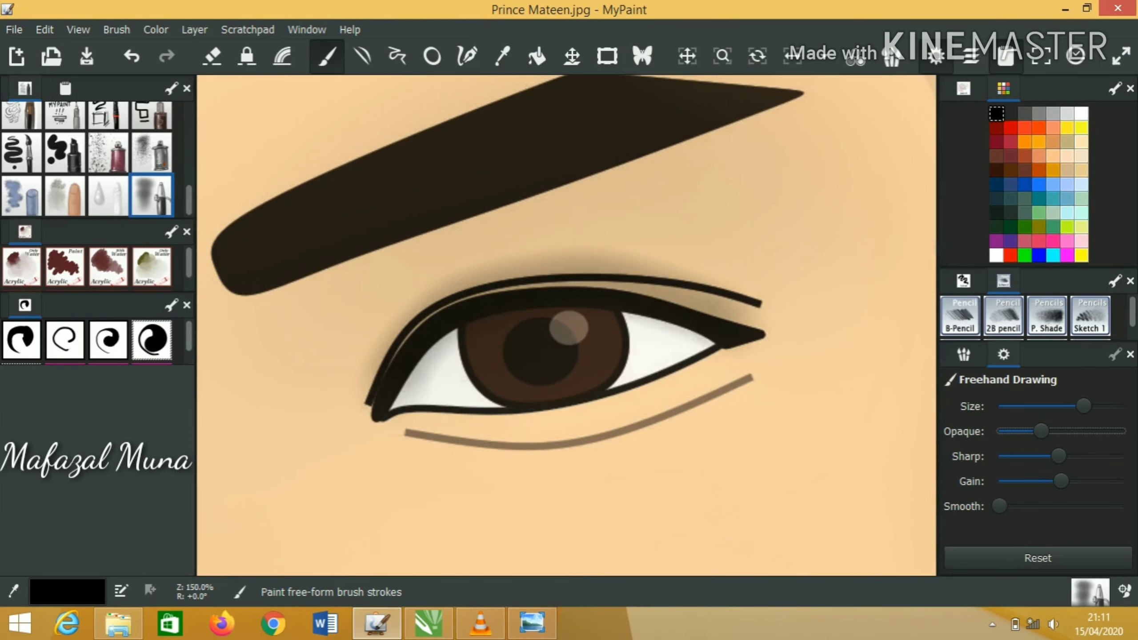
left_click_drag(421, 417, 372, 462)
Step: Shade softly in black above, below and around the corners of the portrait's left-hand eye
scroll(566, 325, "down", 4)
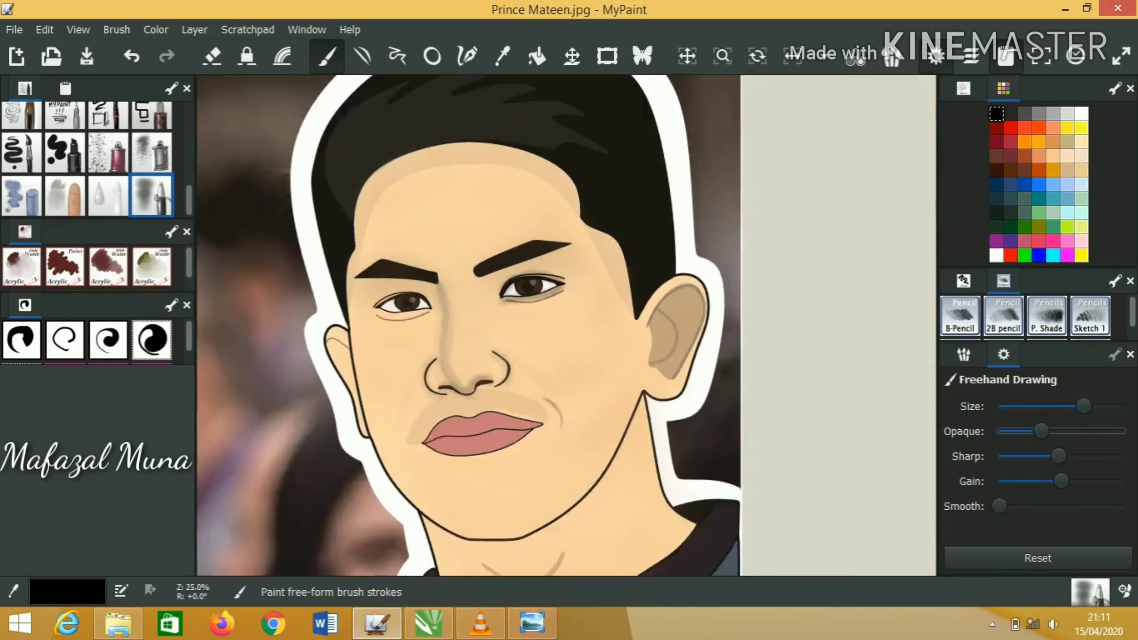
scroll(566, 325, "up", 1)
scroll(694, 267, "up", 2)
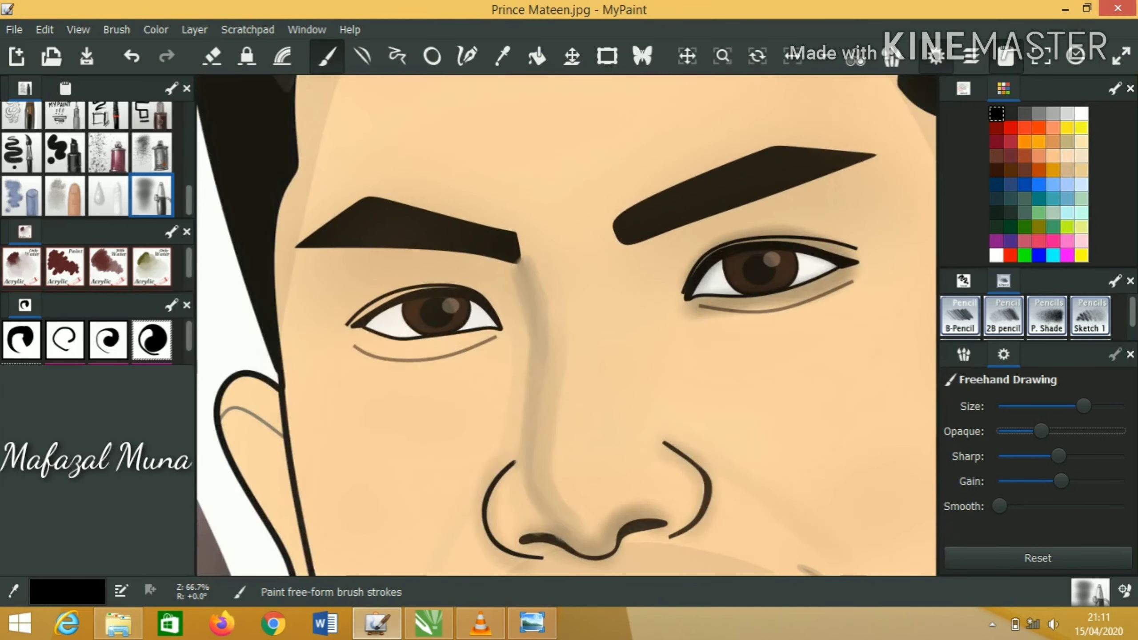
scroll(566, 325, "down", 2)
scroll(403, 359, "up", 3)
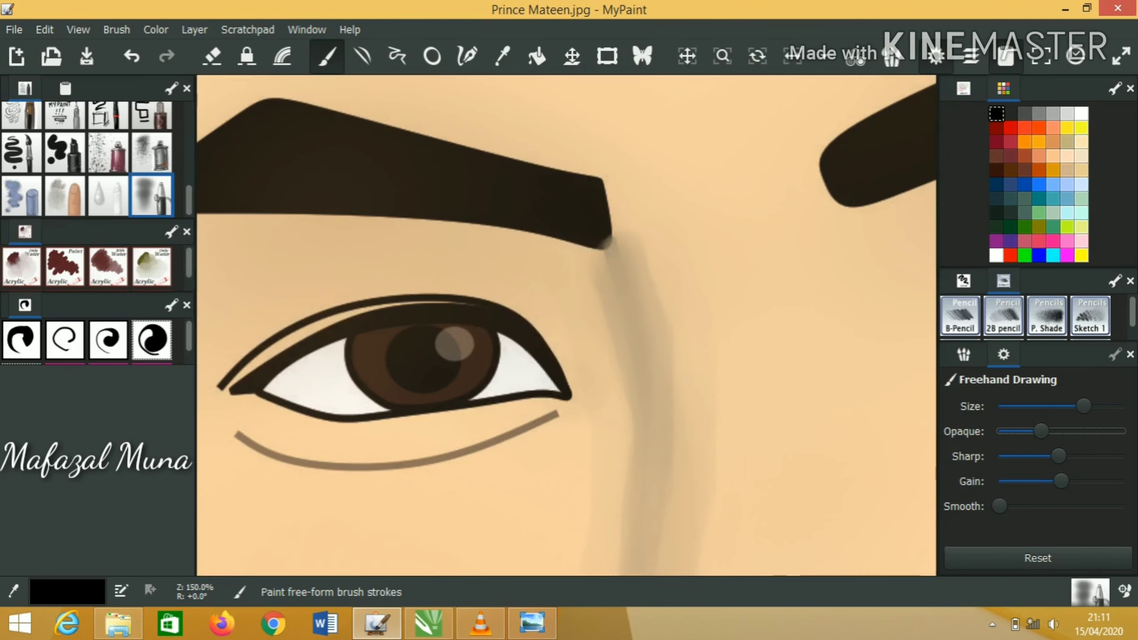
mouse_move(591, 404)
left_mouse_down()
mouse_move(466, 282)
mouse_move(219, 399)
left_mouse_up()
mouse_move(583, 379)
left_mouse_down()
mouse_move(505, 417)
mouse_move(358, 437)
mouse_move(211, 386)
left_mouse_up()
Step: Tint the left-hand eye's iris with reddish brown using a smaller brush
left_click(997, 156)
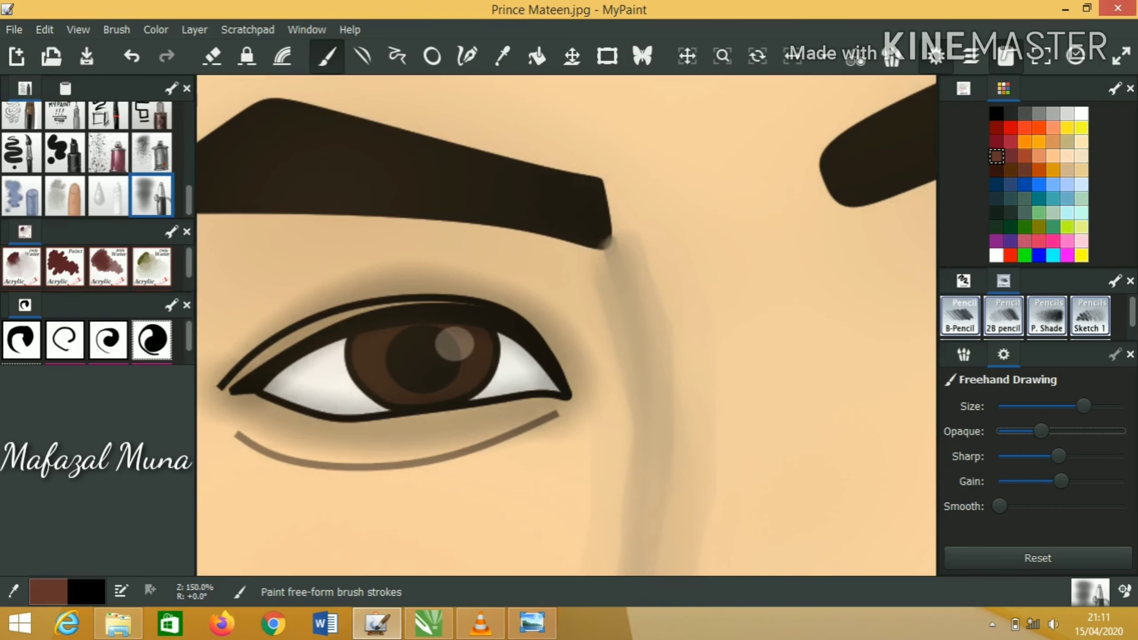
scroll(388, 297, "up", 2)
mouse_move(1083, 406)
left_mouse_down()
mouse_move(1060, 405)
mouse_move(1070, 406)
left_mouse_up()
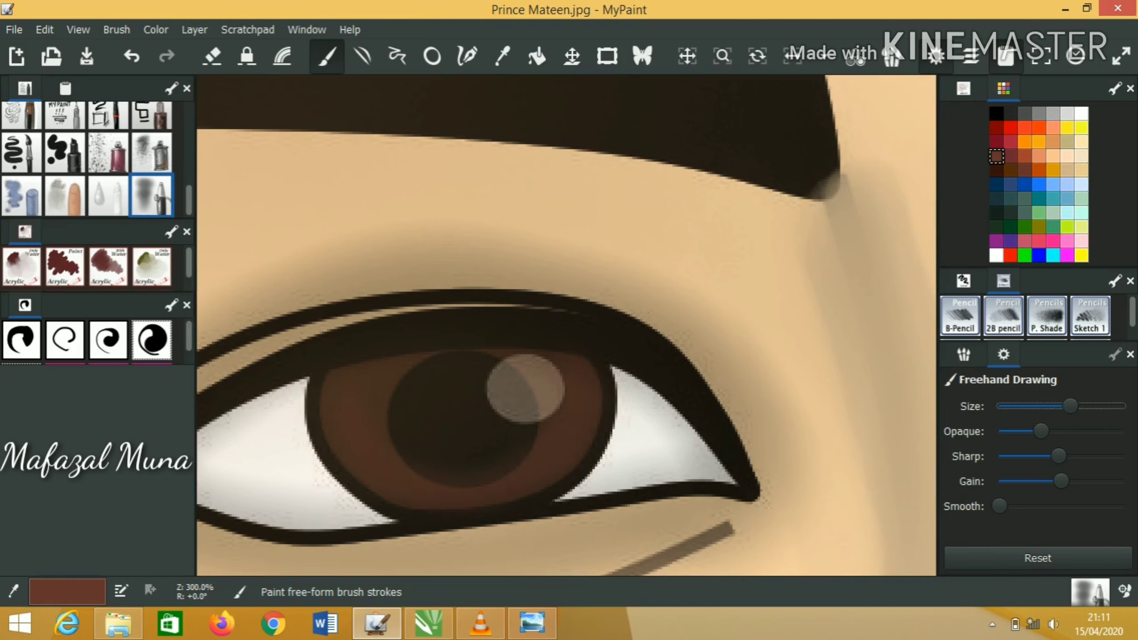
Step: Darken the left-hand eye's pupil with soft black, adjusting the brush size and undoing the last stroke
left_click(997, 113)
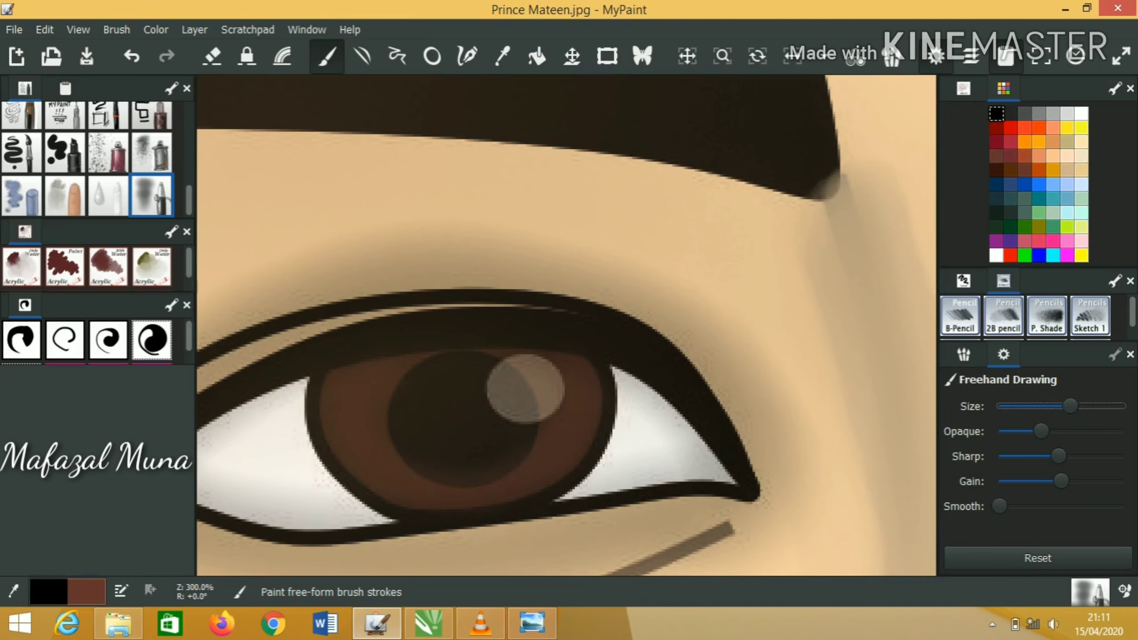
key("f")
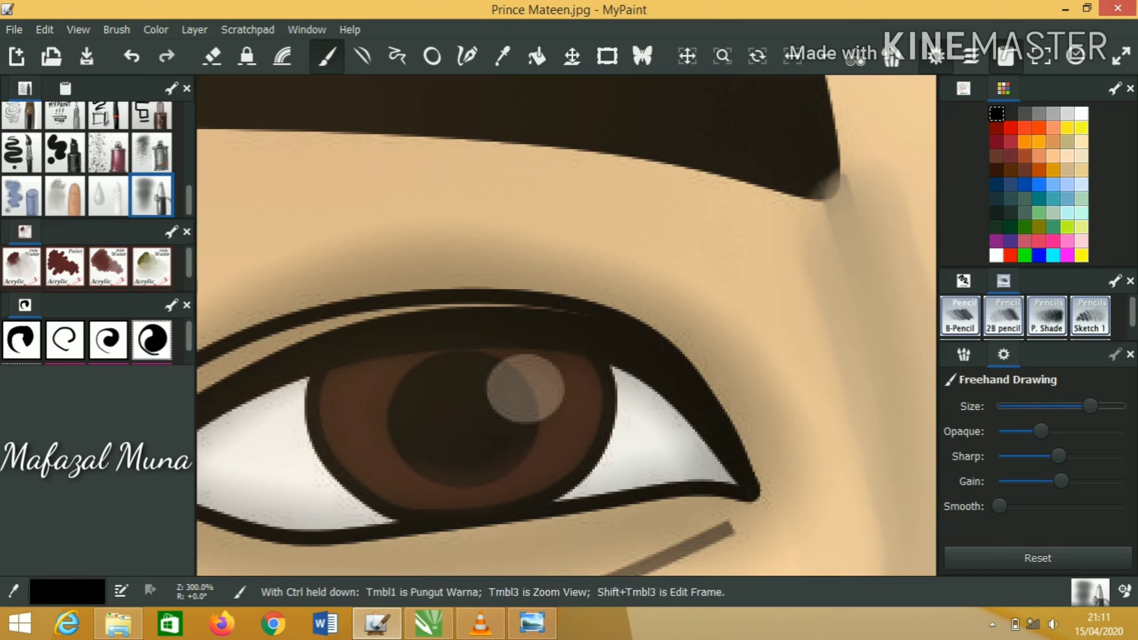
left_click(524, 389)
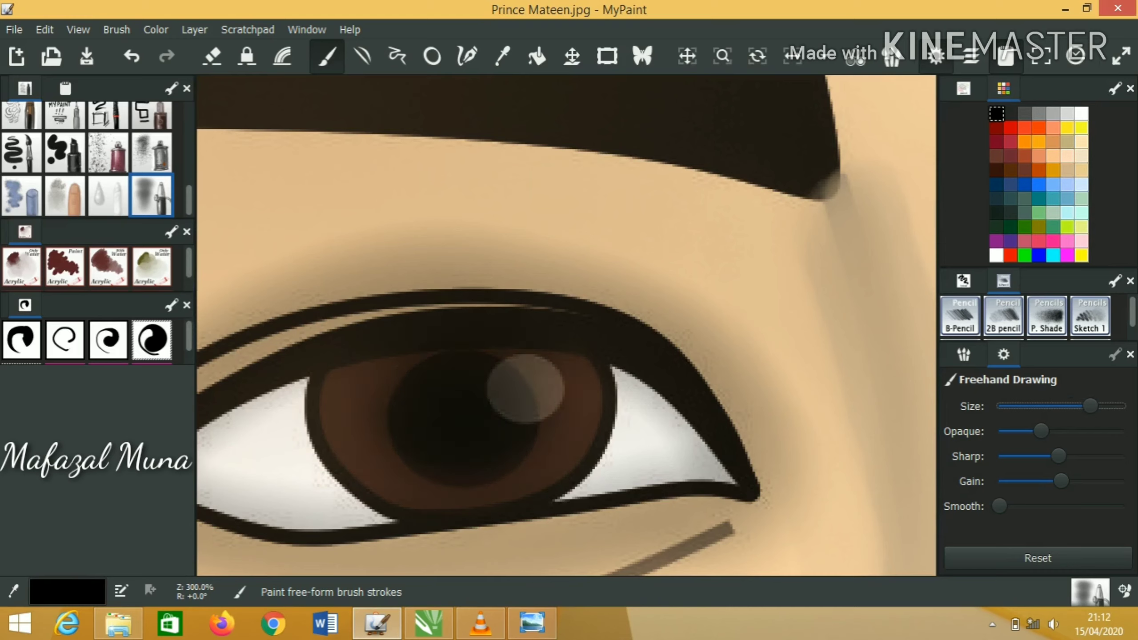
key("d")
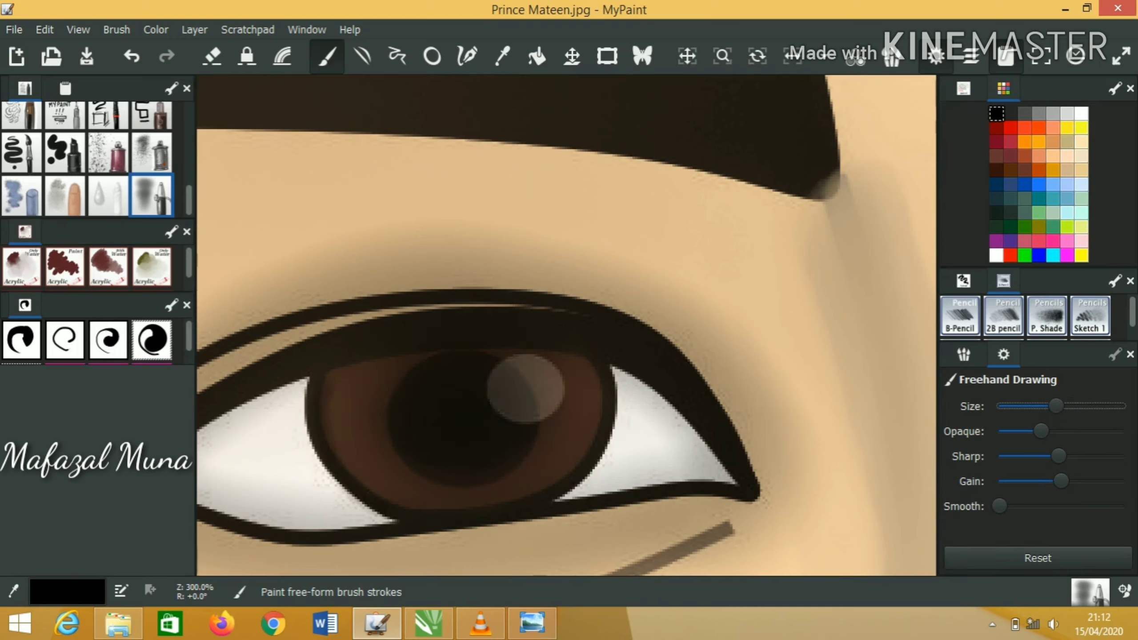
key("f")
key("ctrl+z")
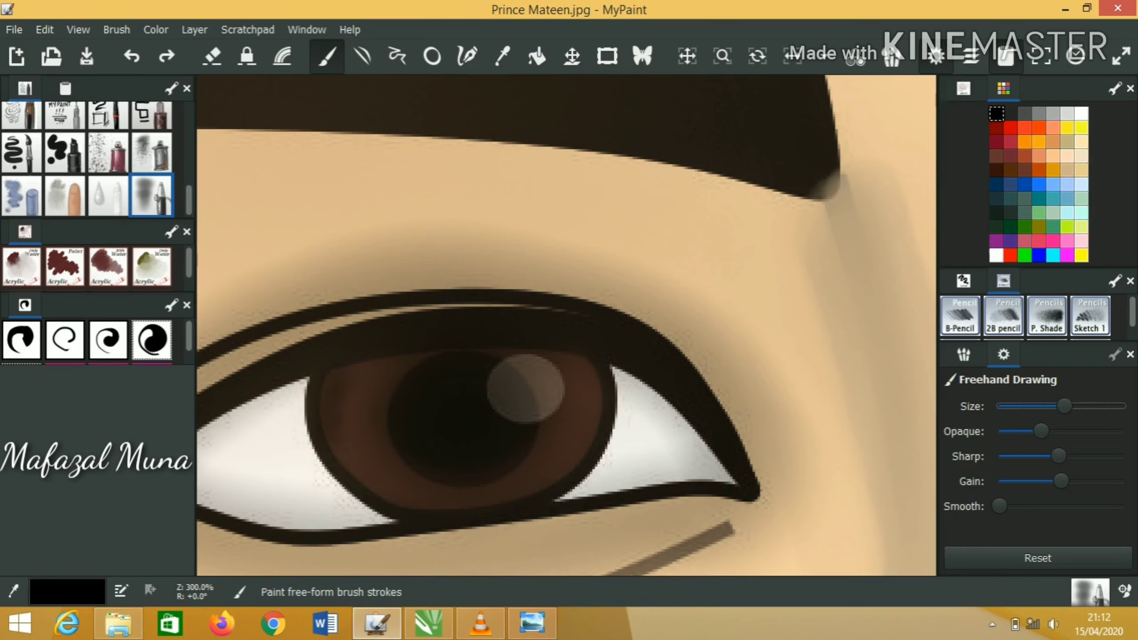
Step: Deepen the iris rim and pupil edge of the left-hand eye with soft black
key("minus")
key("minus")
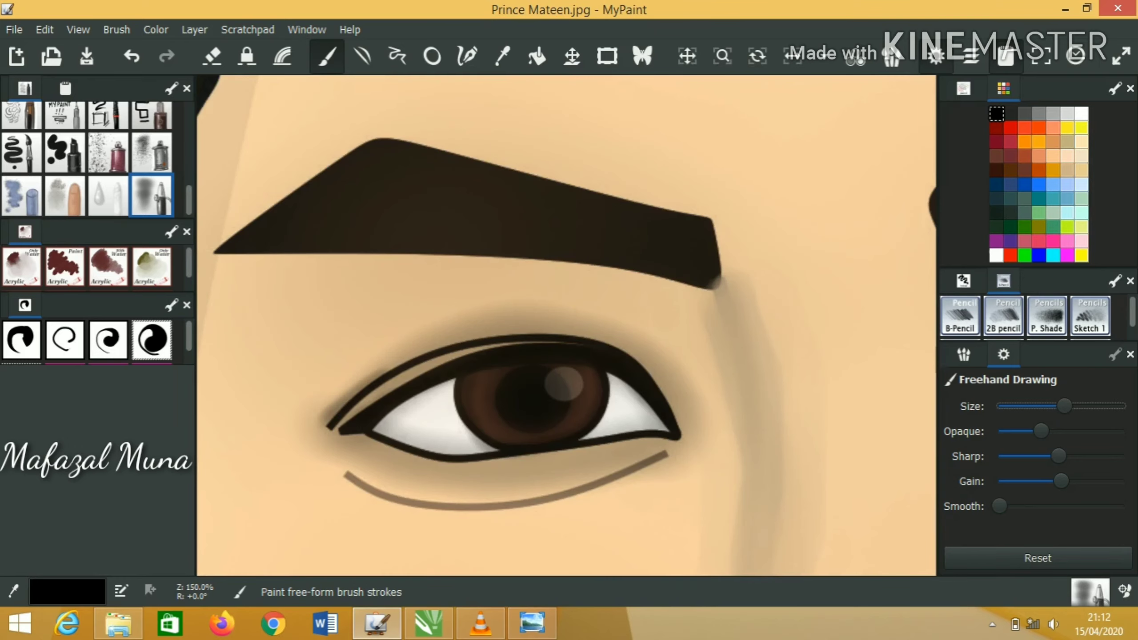
key("minus")
key("minus")
key("minus")
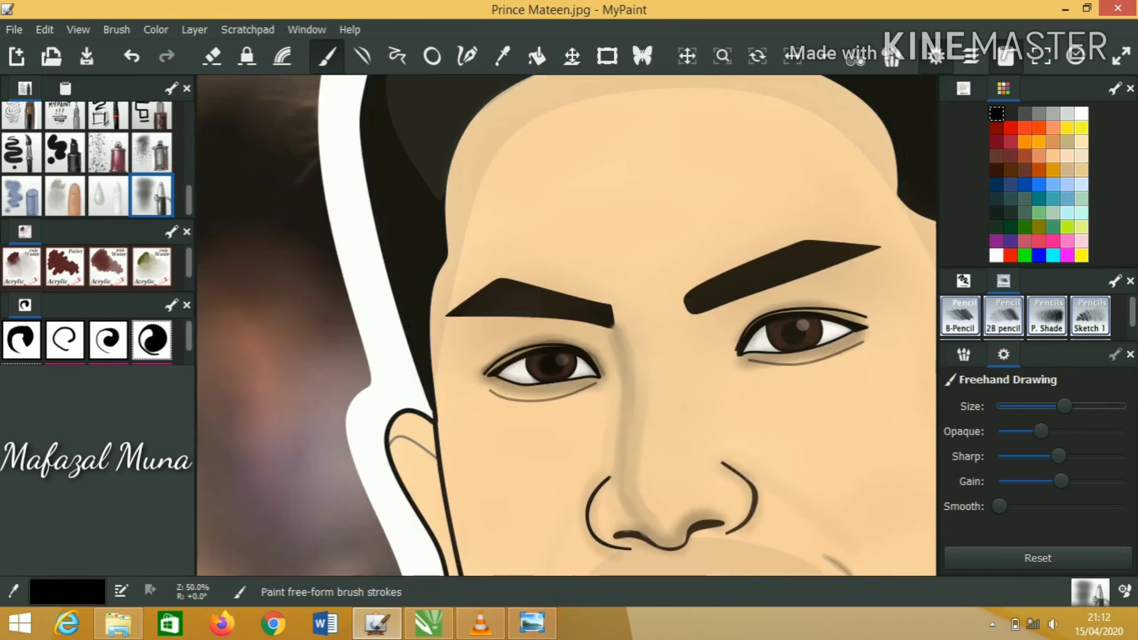
key("ctrl+z")
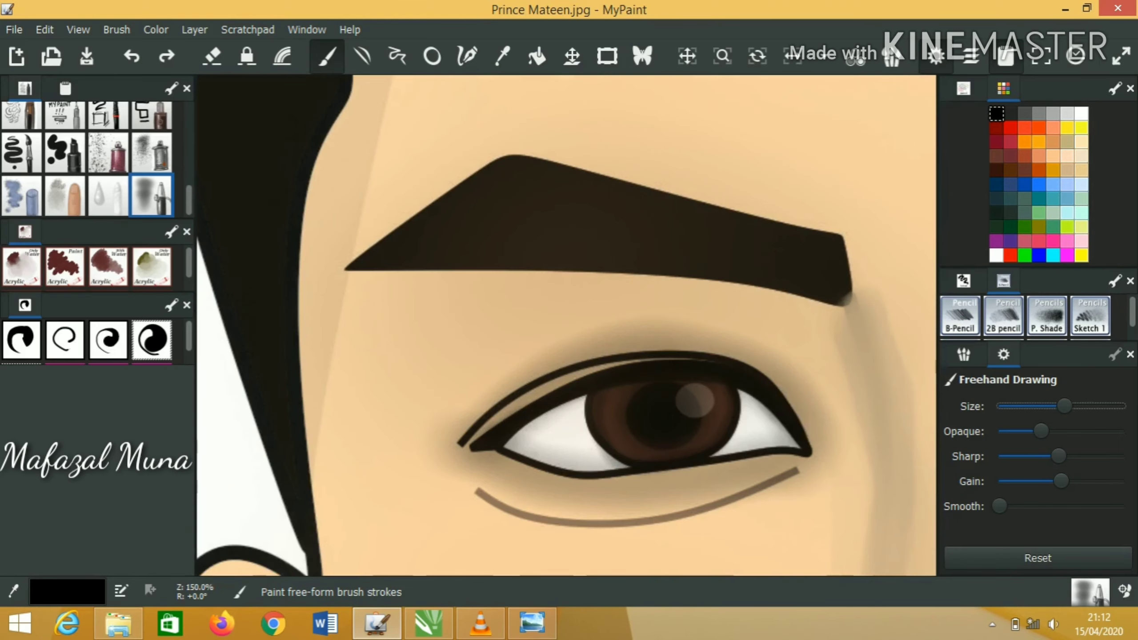
key("ctrl+y")
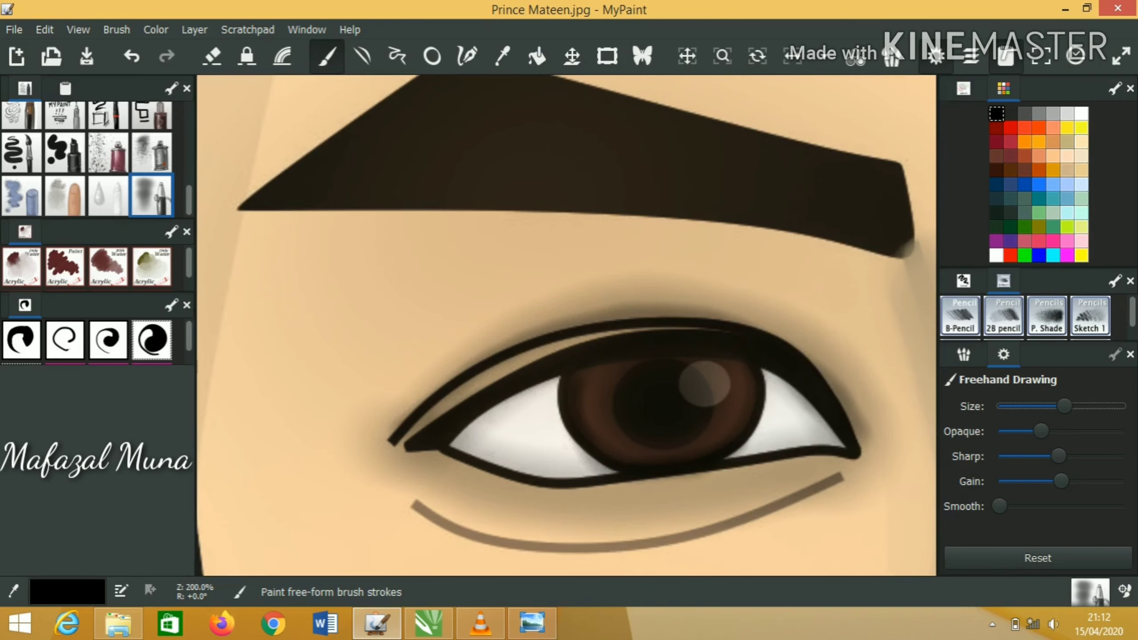
key("f")
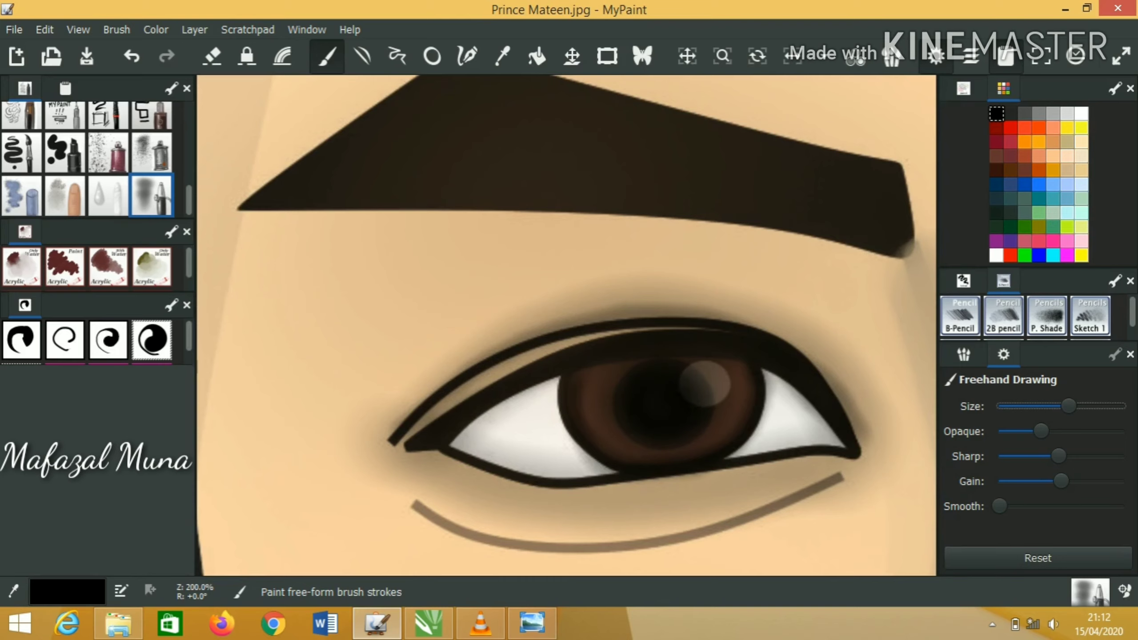
key("minus")
key("minus")
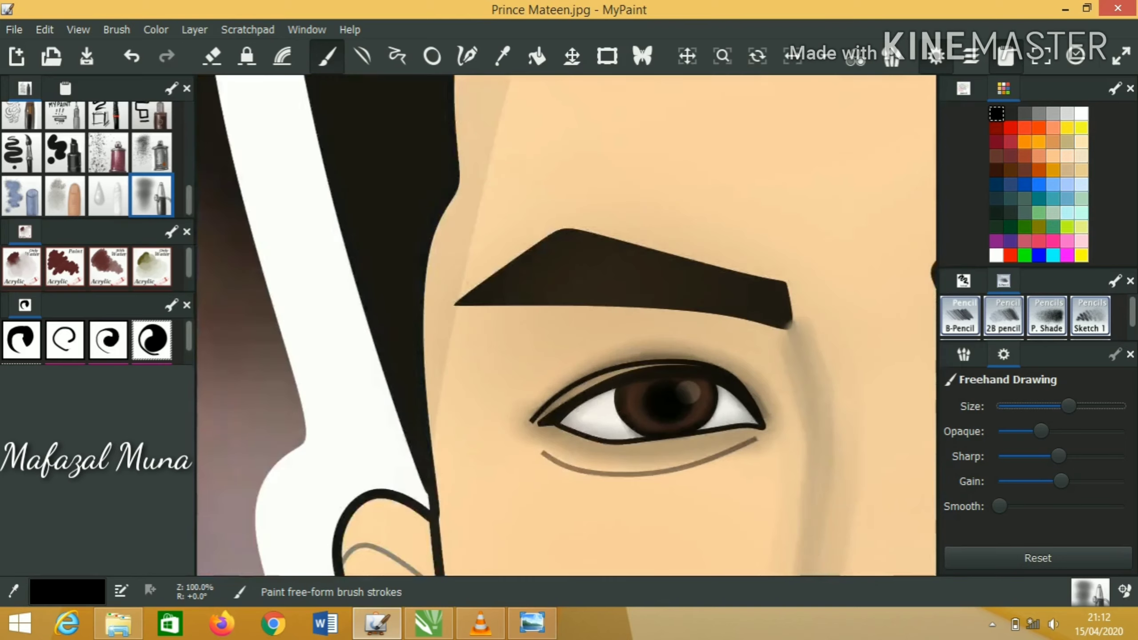
Step: Paint a soft white highlight over the reflection spot in the left-hand eye
key("plus")
key("plus")
key("plus")
key("f")
left_click(997, 255)
mouse_move(533, 358)
left_mouse_down()
mouse_move(564, 341)
mouse_move(556, 367)
mouse_move(560, 355)
left_mouse_up()
key("minus")
key("ctrl+z")
key("minus")
key("minus")
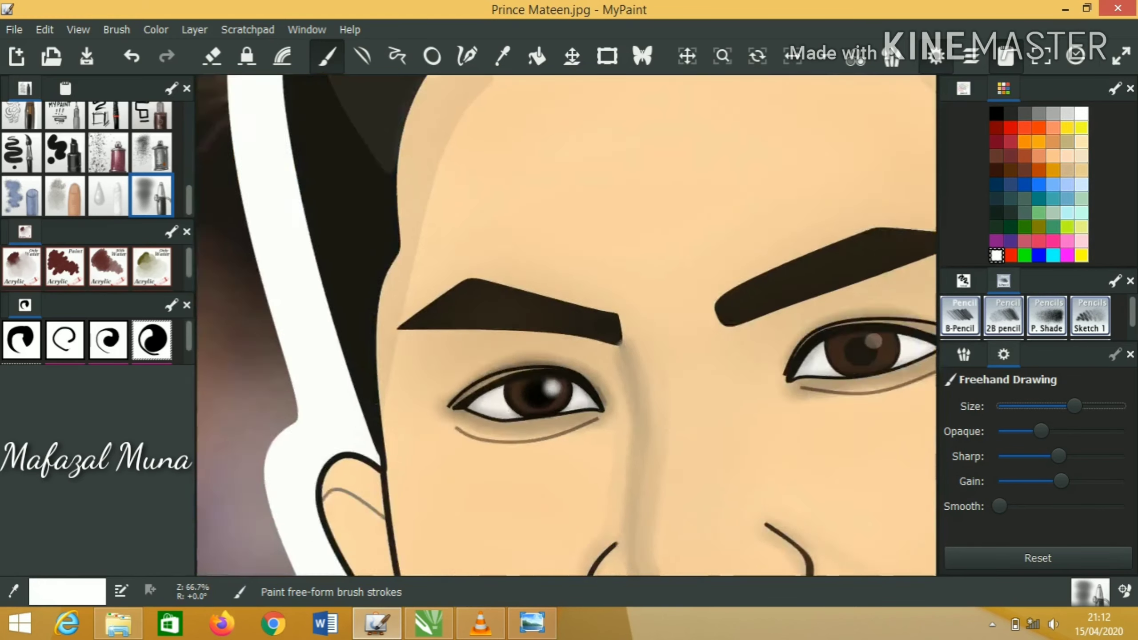
Step: Tint the iris of the right-hand eye with dark reddish brown
key("plus")
key("plus")
key("plus")
left_click(997, 170)
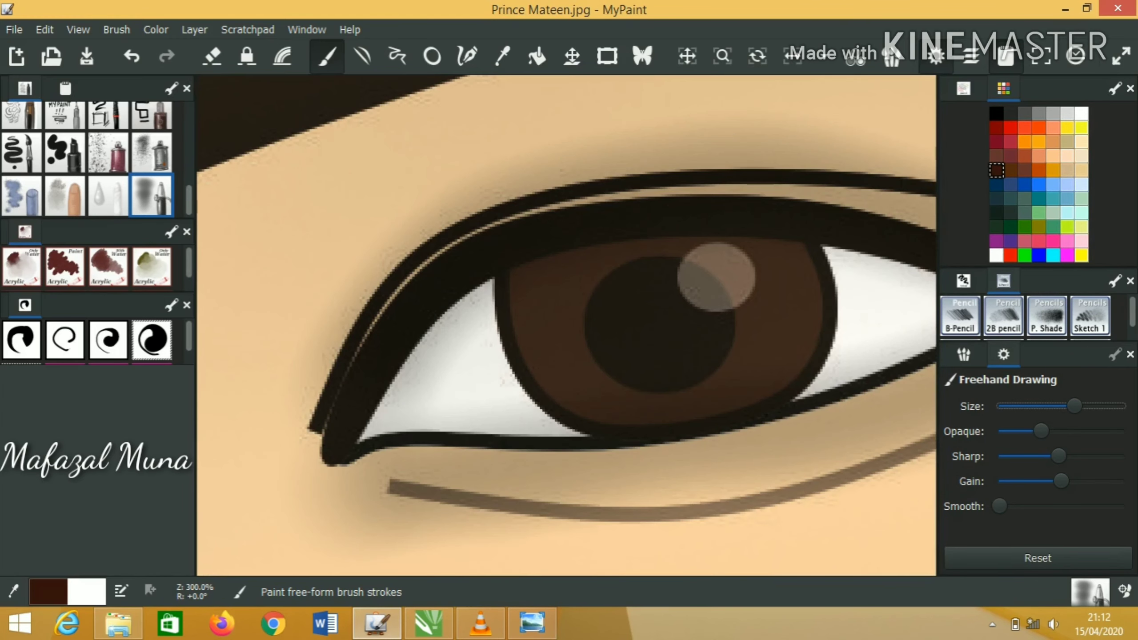
left_click_drag(735, 262, 695, 262)
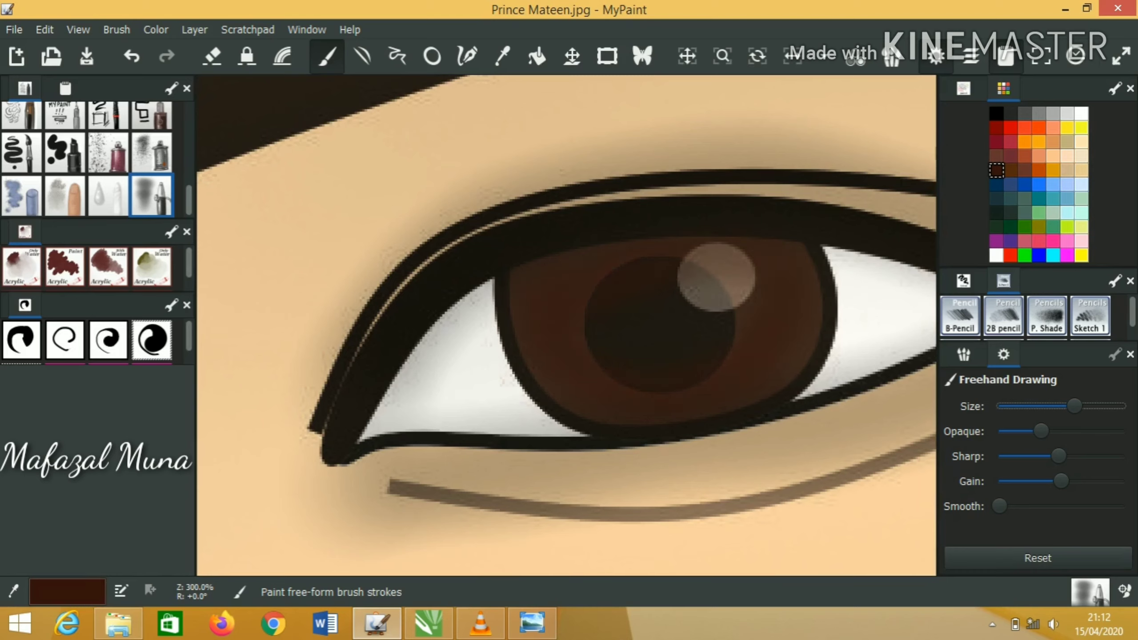
Step: Darken the right-hand eye's pupil with soft black strokes
left_click(997, 113)
left_click_drag(731, 269, 679, 309)
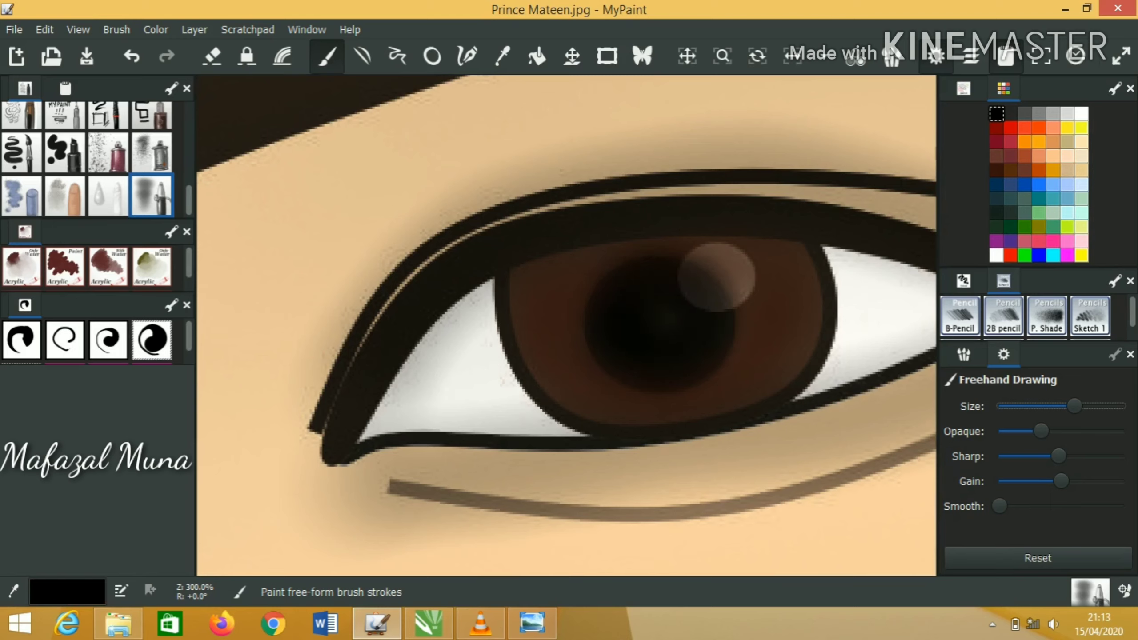
left_click_drag(742, 278, 717, 310)
Step: Darken the iris rim of the right-hand eye in black all the way around its sides and lower edge with a smaller brush
key("d")
key("d")
key("d")
mouse_move(495, 282)
left_mouse_down()
mouse_move(502, 345)
mouse_move(600, 419)
left_mouse_up()
left_click_drag(506, 368, 583, 431)
left_click_drag(493, 282, 511, 381)
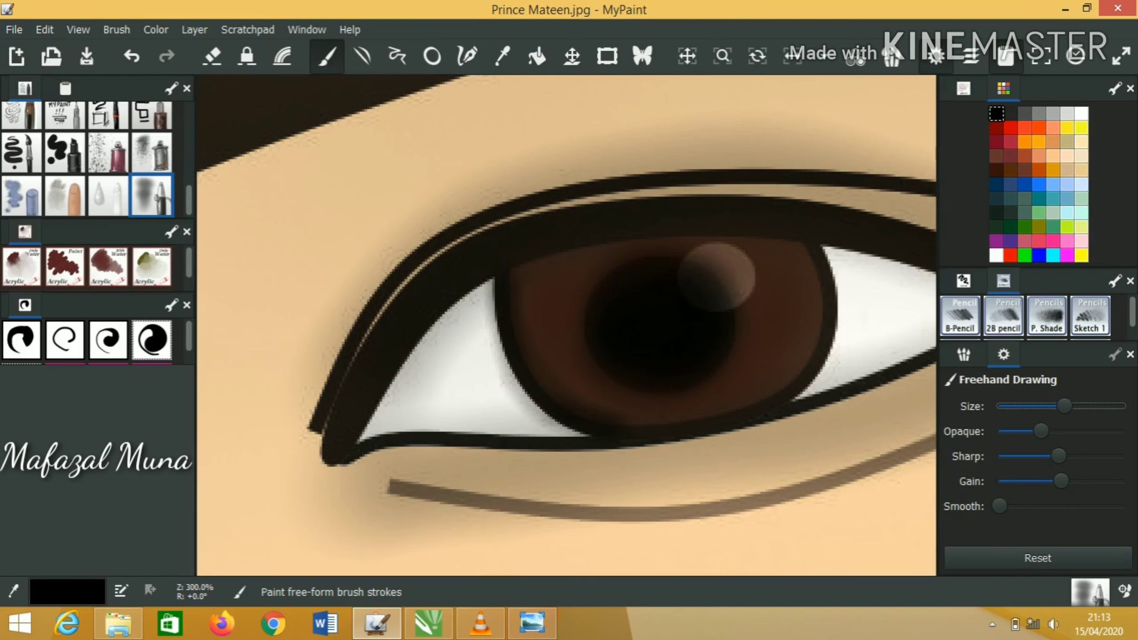
left_click_drag(556, 425, 753, 448)
left_click_drag(838, 336, 762, 430)
mouse_move(834, 251)
left_mouse_down()
mouse_move(824, 359)
mouse_move(806, 399)
left_mouse_up()
mouse_move(762, 430)
left_mouse_down()
mouse_move(609, 458)
mouse_move(578, 435)
left_mouse_up()
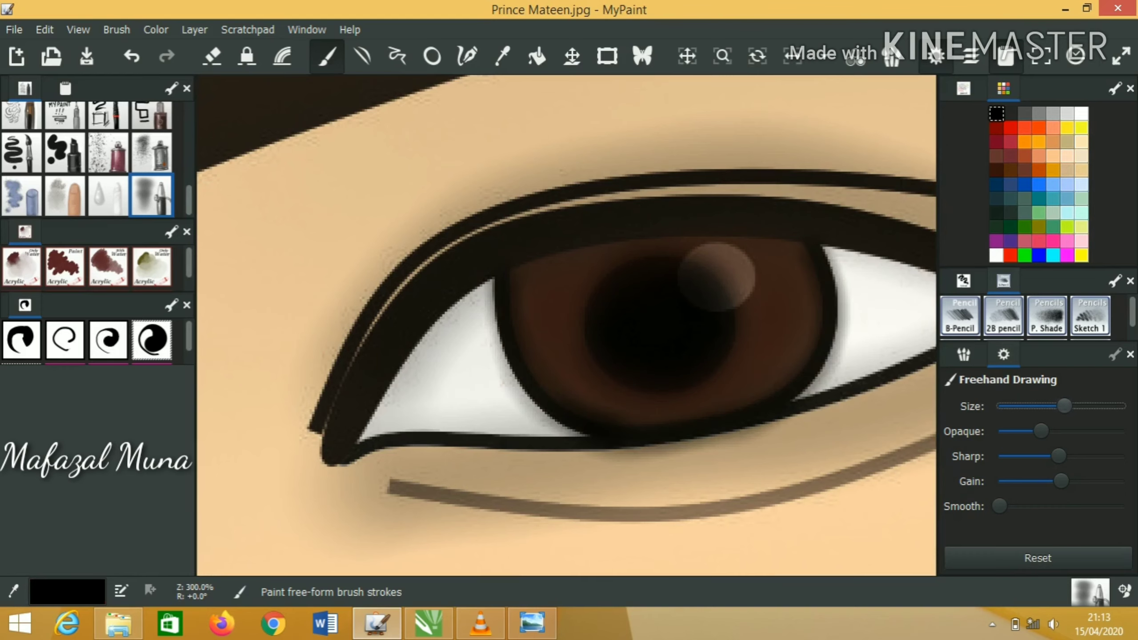
Step: Enlarge the brush and shade the outer corner of the right-hand eye's white in soft black
key("f")
key("f")
key("minus")
key("minus")
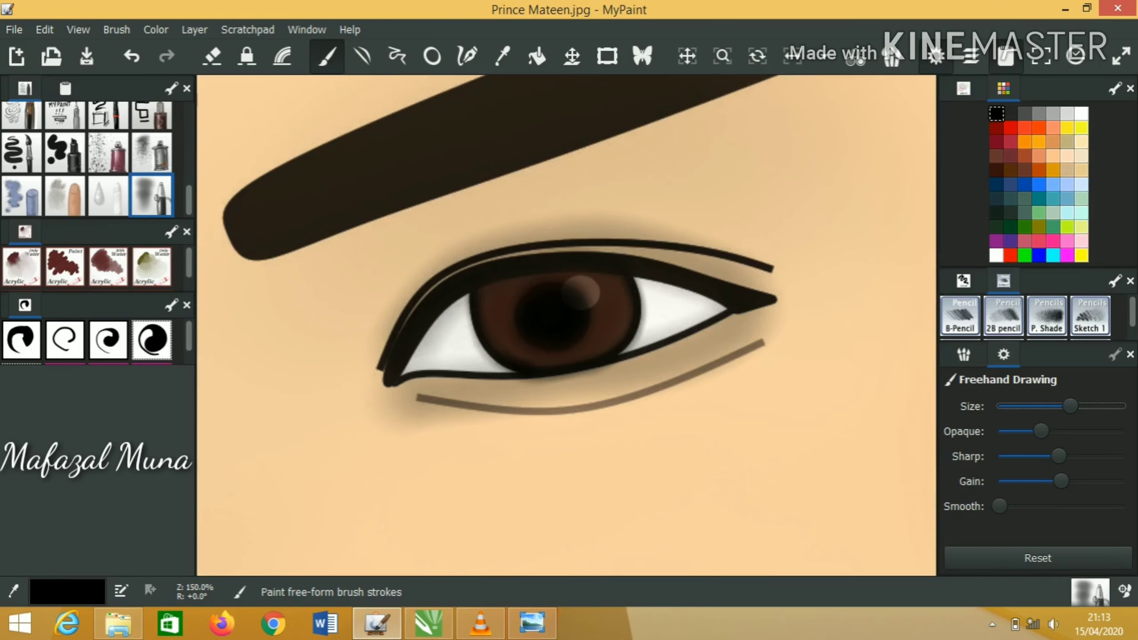
left_click_drag(634, 278, 726, 313)
Step: Paint a soft white highlight over the reflection spot in the right-hand eye, undoing the first stroke and using a smaller brush
key("plus")
key("plus")
key("x")
key("f")
key("f")
key("f")
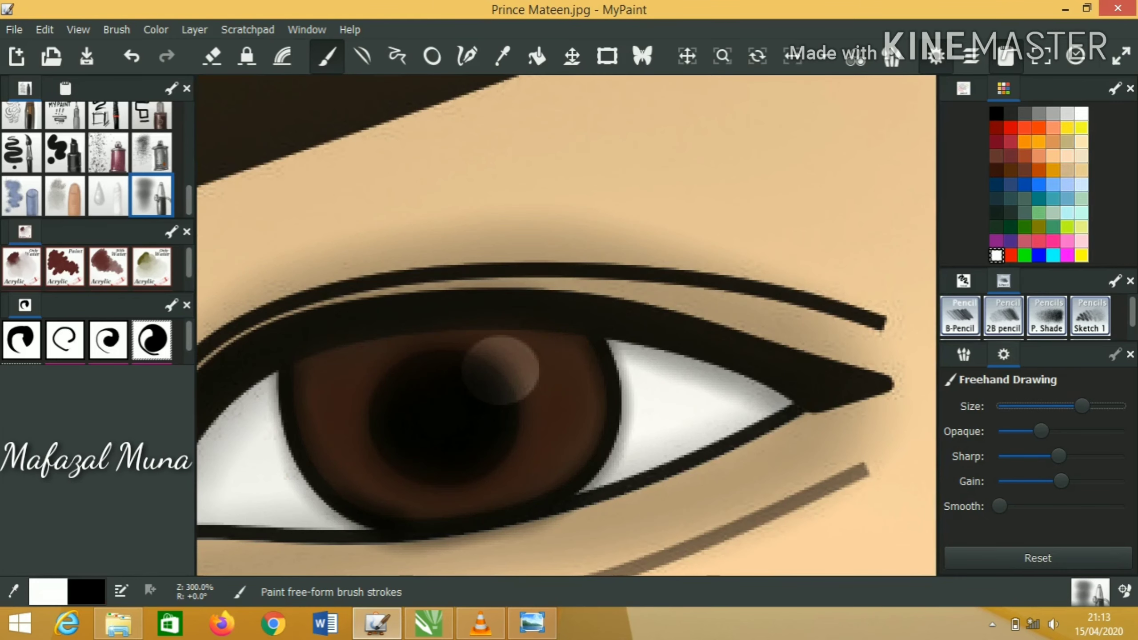
left_click_drag(475, 358, 529, 403)
key("d")
key("plus")
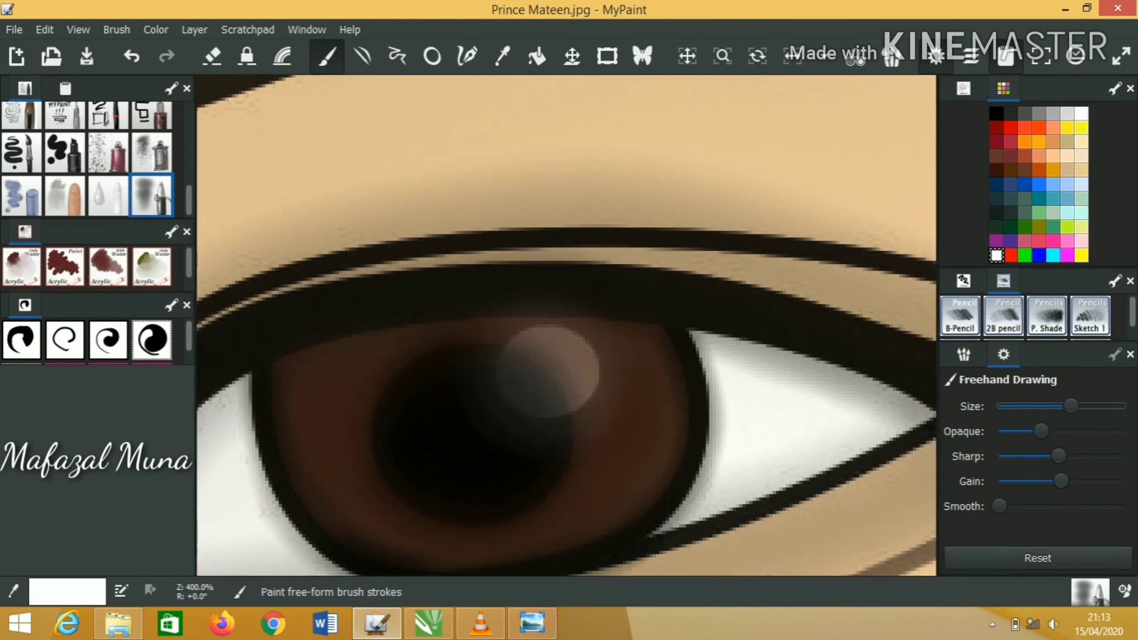
key("ctrl+z")
mouse_move(515, 349)
left_mouse_down()
mouse_move(560, 368)
mouse_move(578, 354)
mouse_move(538, 386)
left_mouse_up()
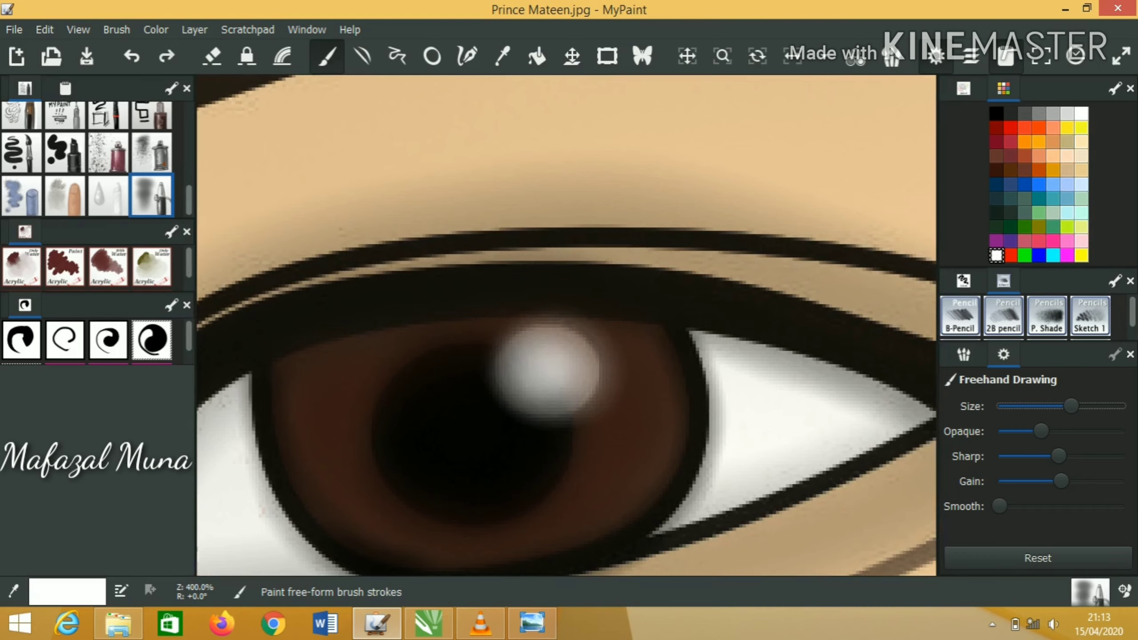
Step: Examine the two highlighted eyes together against the whole face
key("minus")
key("minus")
key("minus")
key("minus")
key("minus")
key("minus")
key("plus")
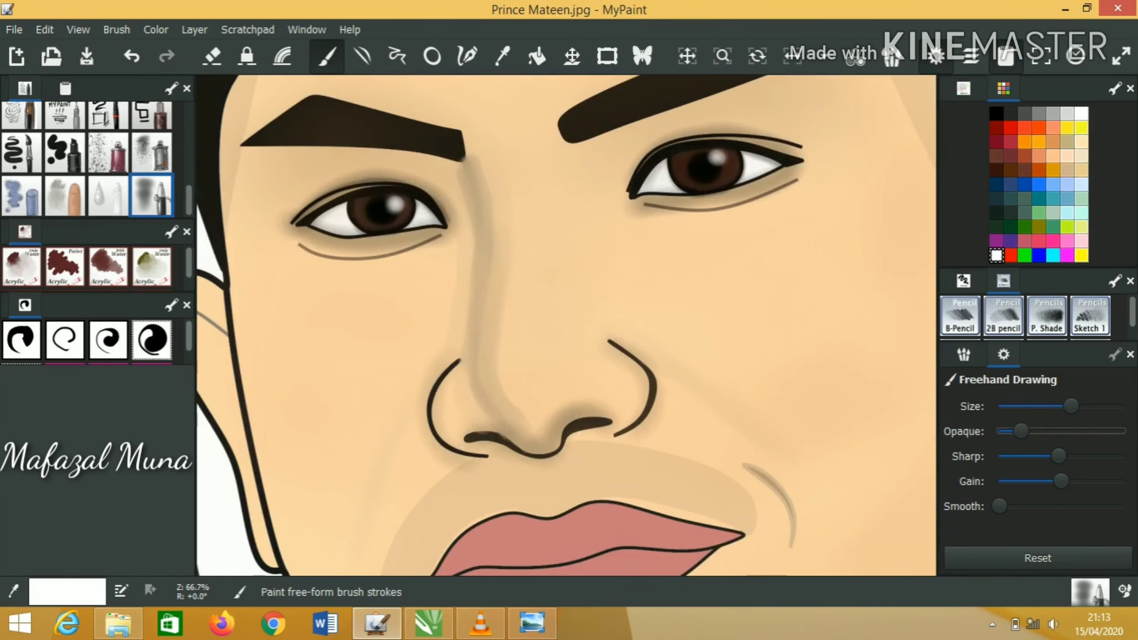
key("minus")
key("minus")
key("minus")
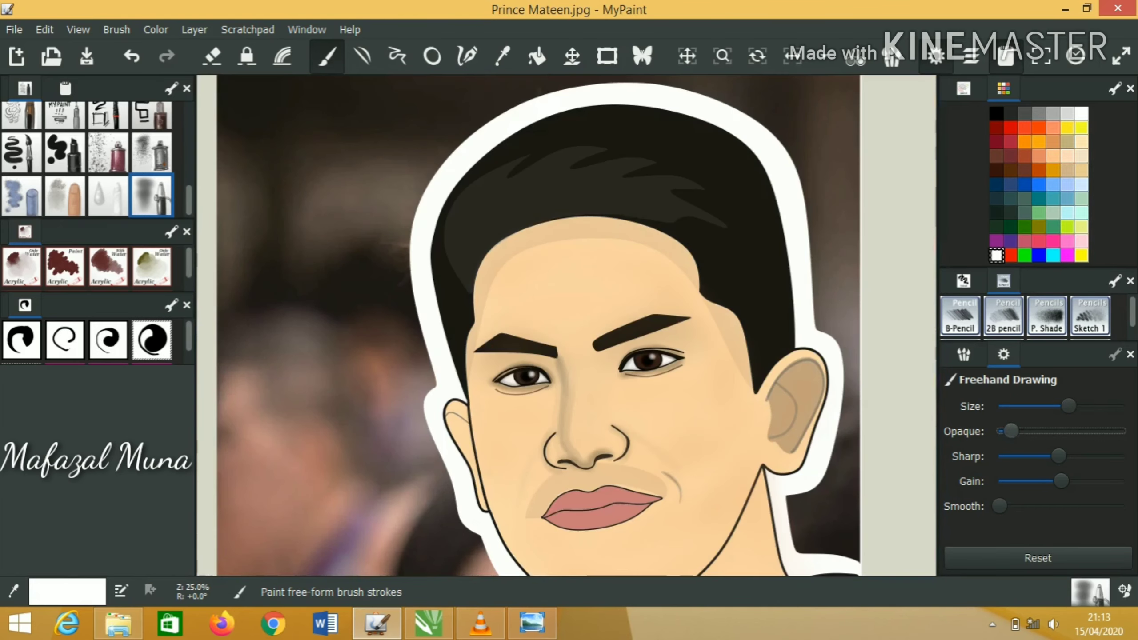
Step: Tint the cheeks softly in light orange with an enlarged, faint brush and check them against the whole portrait
left_click(1054, 143)
left_click_drag(1069, 406, 1107, 406)
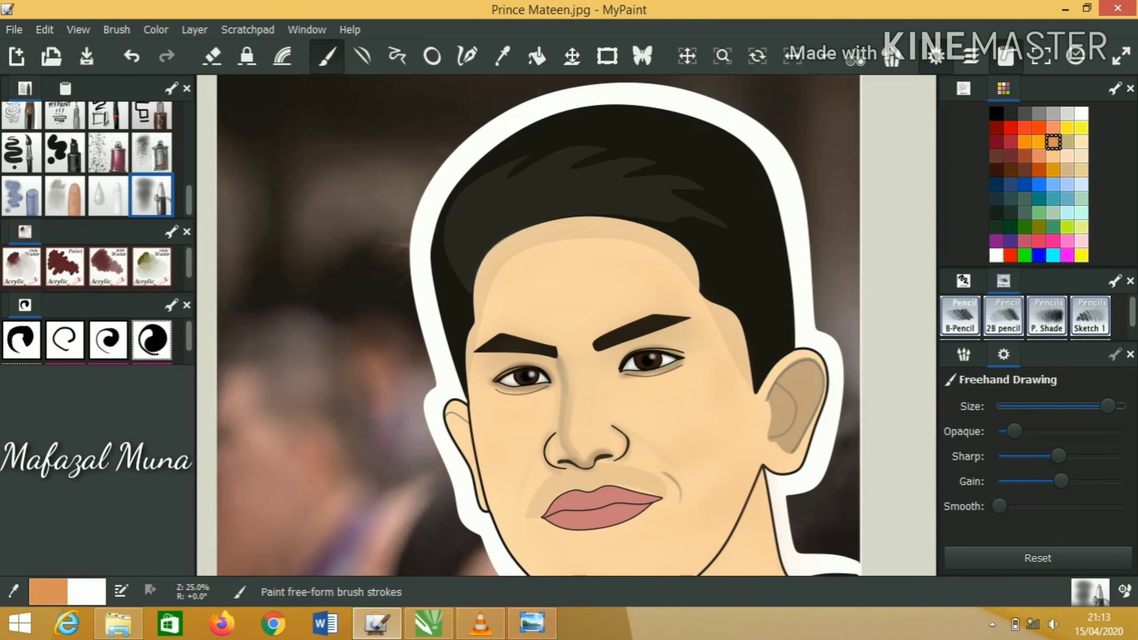
key("minus")
key("f")
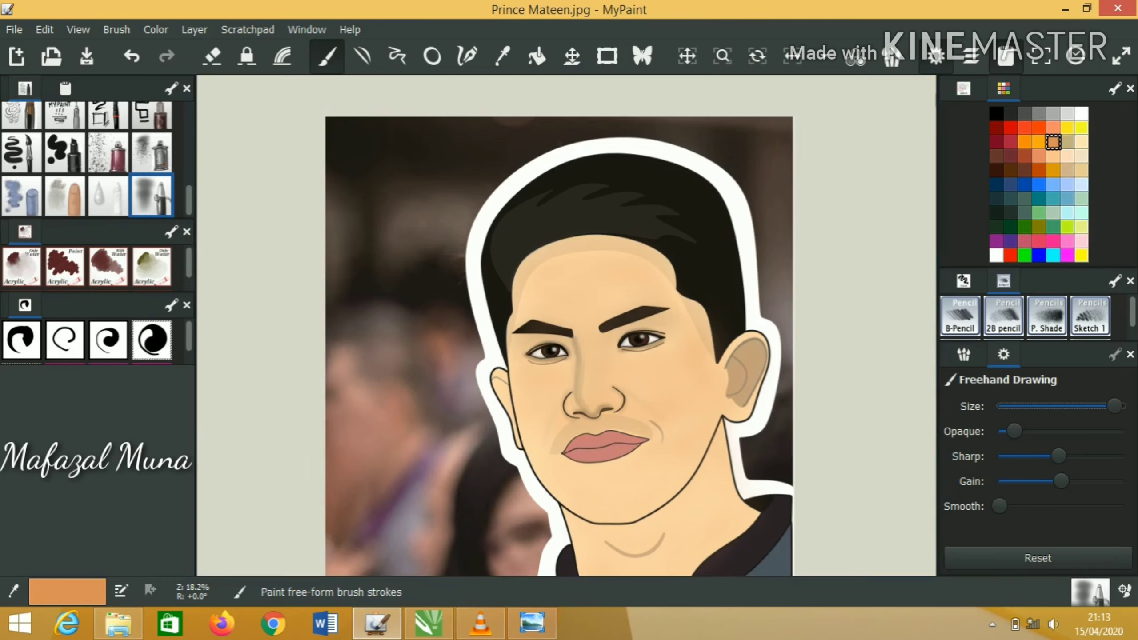
key("minus")
key("minus")
key("minus")
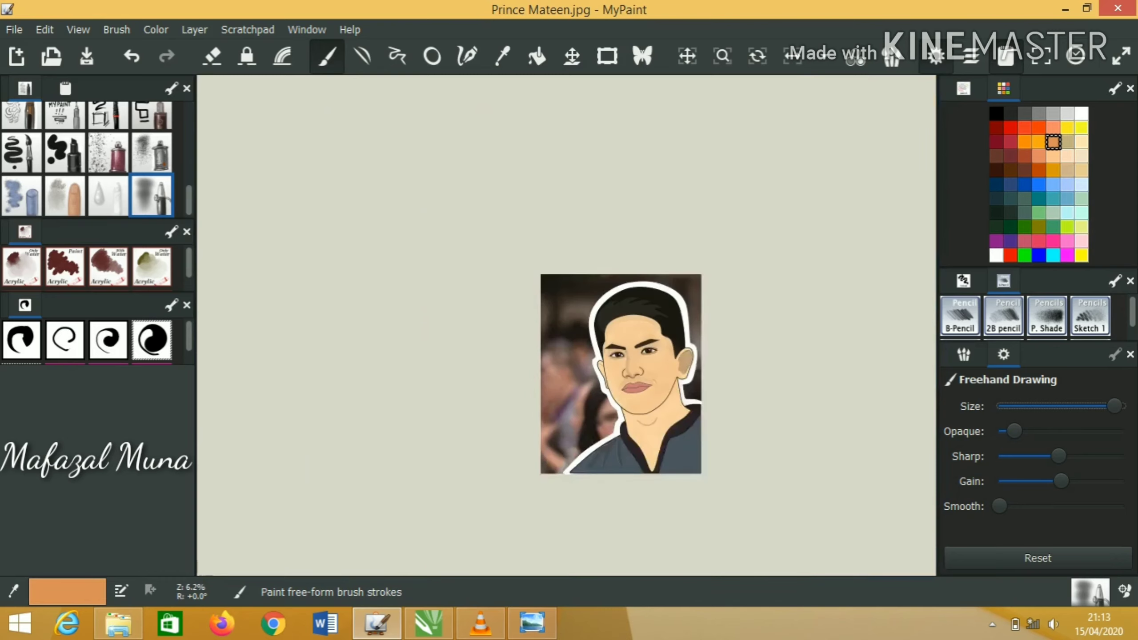
key("plus")
key("plus")
key("plus")
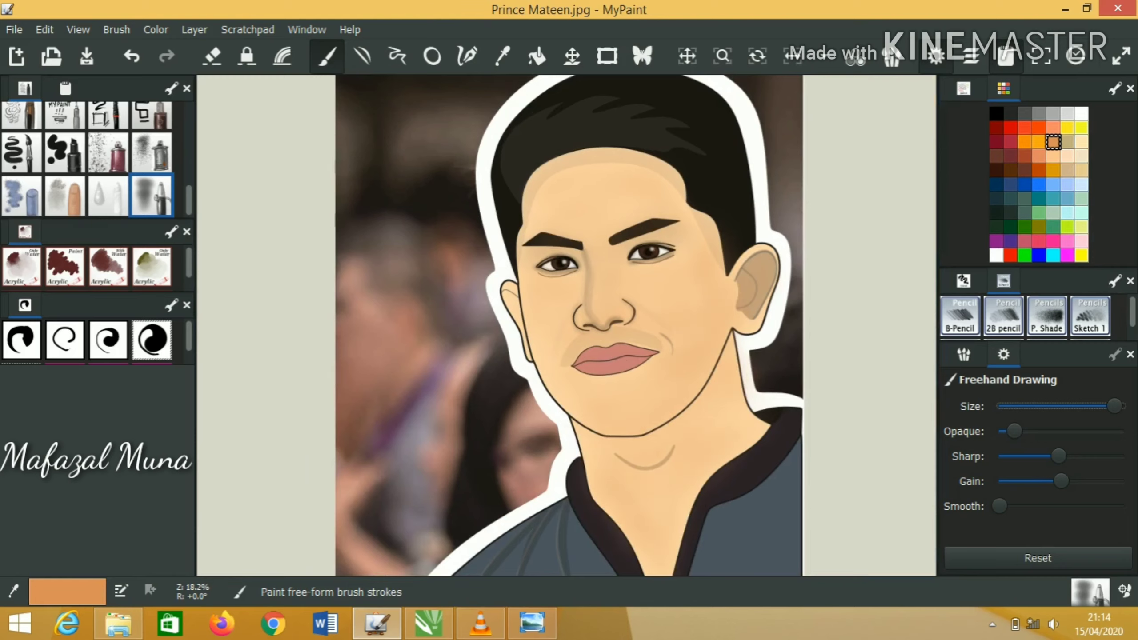
key("plus")
key("plus")
key("plus")
key("plus")
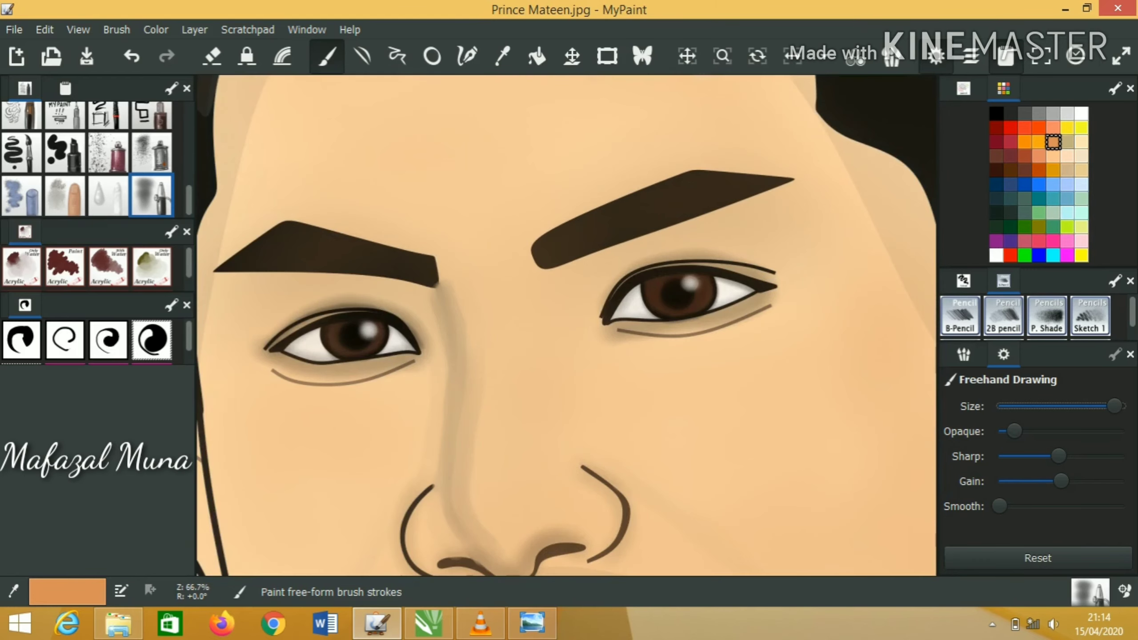
Step: Shade the nose bridge beside the right-hand eye in soft black with a fainter brush, undoing the last stroke
key("a")
key("d")
mouse_move(583, 305)
left_mouse_down()
mouse_move(640, 252)
mouse_move(770, 258)
left_mouse_up()
key("minus")
key("minus")
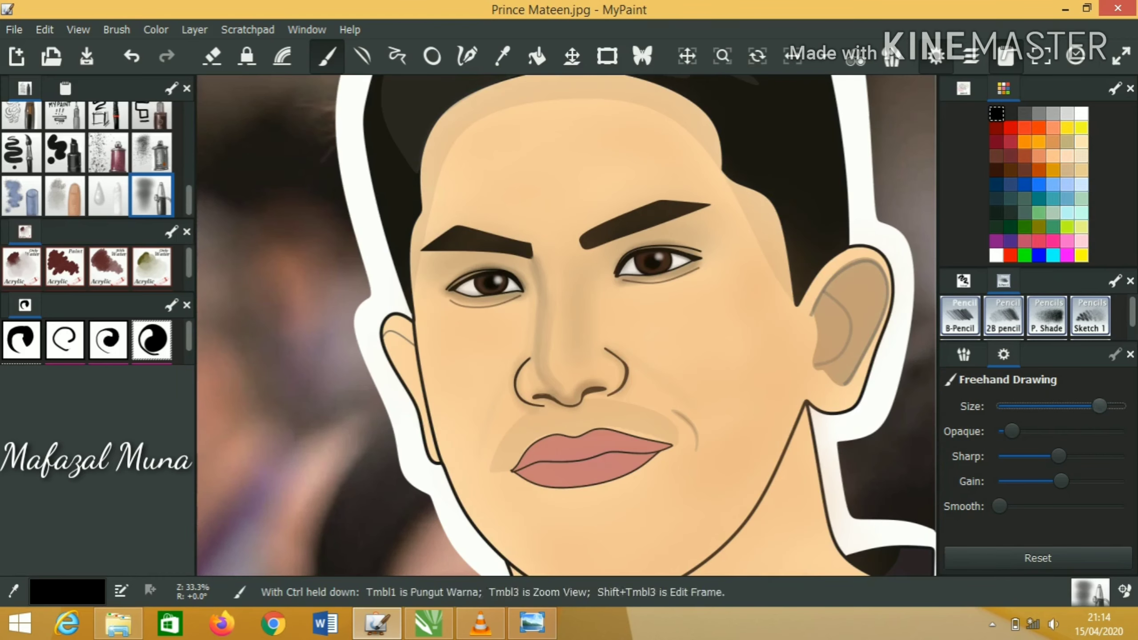
key("ctrl+z")
key("d")
key("a")
key("a")
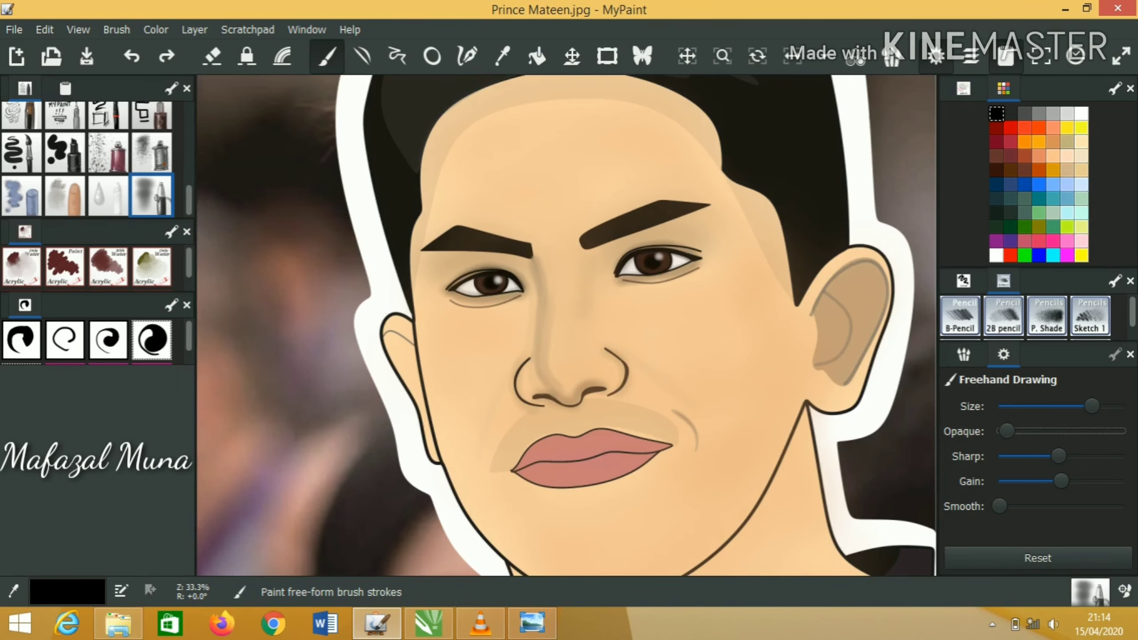
Step: Tint the cheeks in light salmon orange with a larger, slightly more opaque brush
key("minus")
key("minus")
left_click(1053, 128)
key("f")
key("f")
key("s")
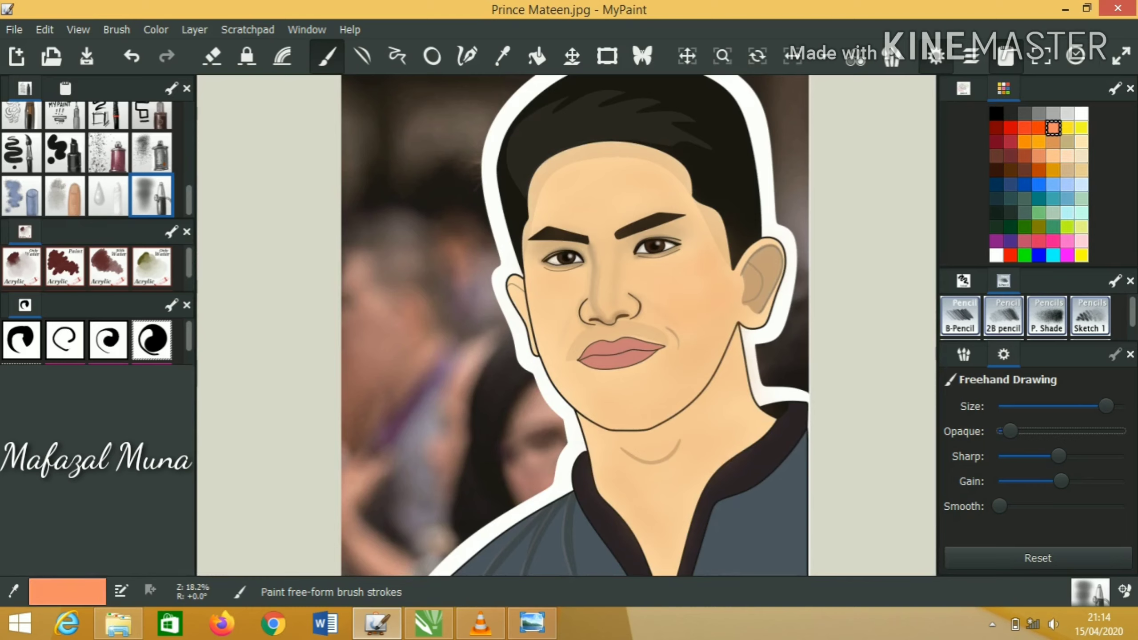
Step: Examine the lips up close and against the rest of the face
key("plus")
key("plus")
key("plus")
key("plus")
key("plus")
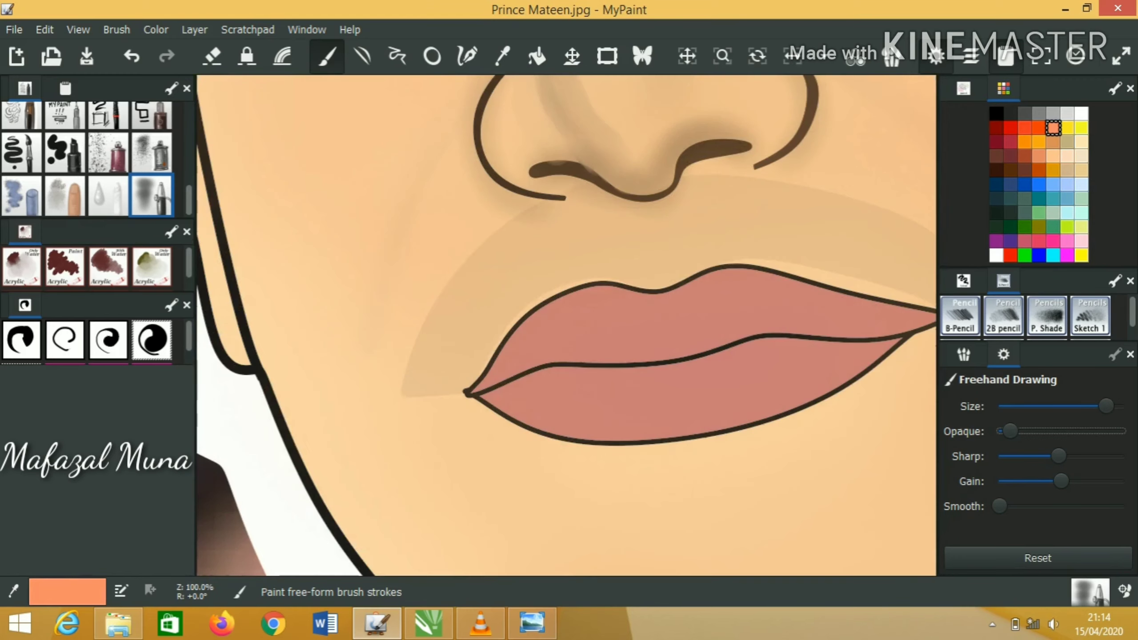
key("x")
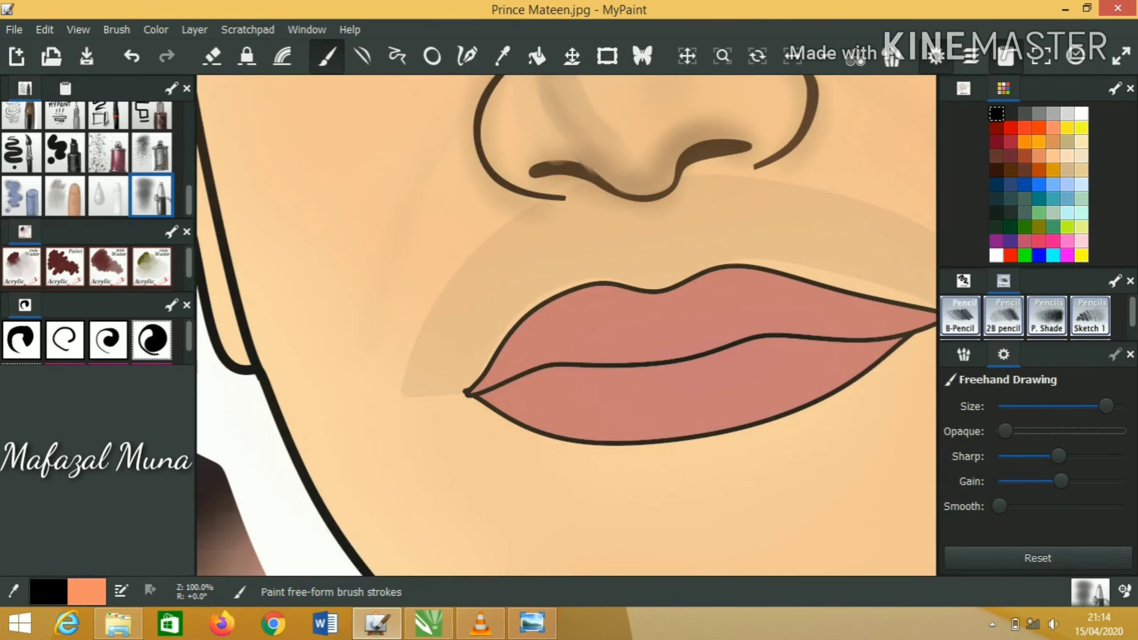
key("minus")
key("minus")
key("minus")
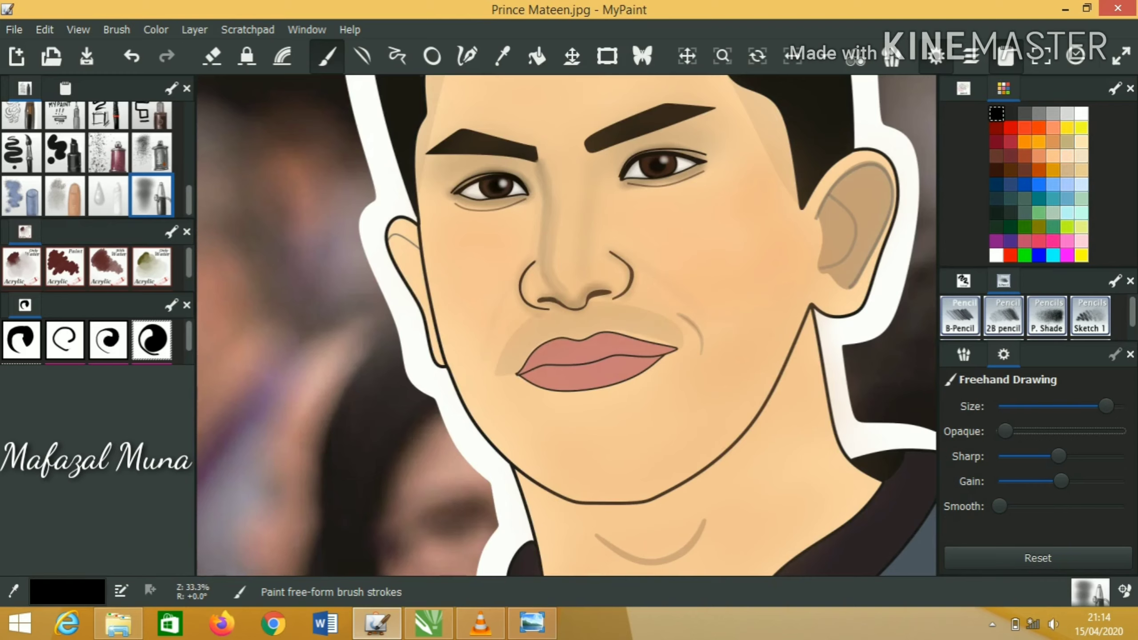
Step: Shade the upper and lower lips in soft dark red with a smaller, more opaque brush
key("shift+Tab")
key("plus")
key("plus")
key("plus")
left_click(997, 143)
scroll(566, 325, "up", 3)
key("Tab")
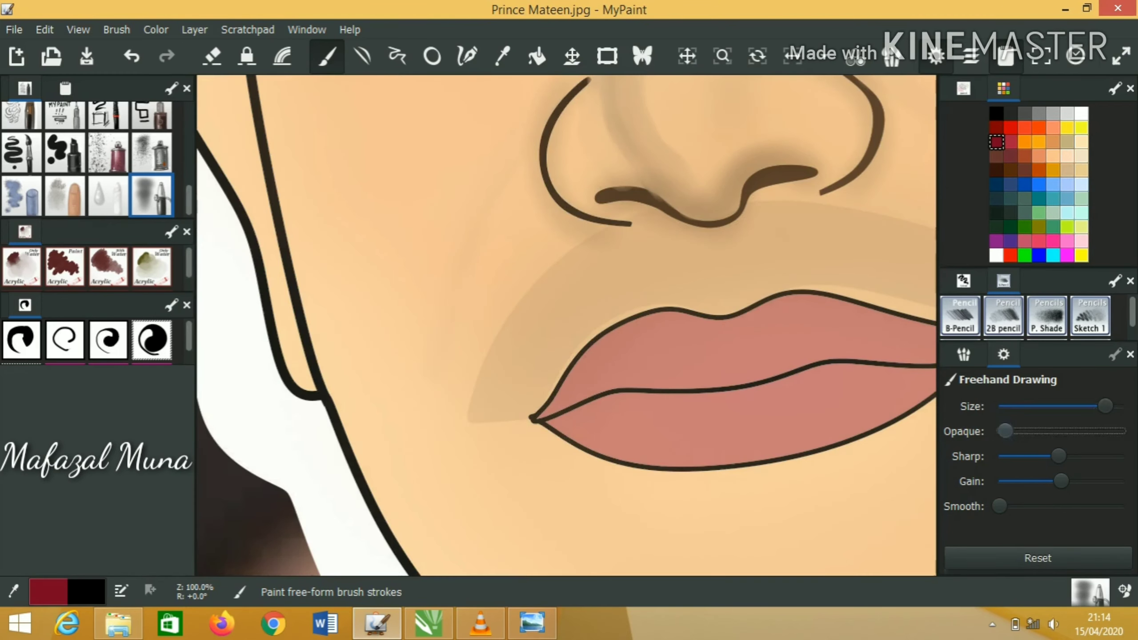
key("shift+Tab")
key("Left")
key("Left")
key("Left")
key("minus")
key("Right")
key("Right")
key("Tab")
key("Right")
key("Right")
left_click_drag(659, 411, 833, 375)
left_click_drag(785, 406, 854, 382)
left_click_drag(648, 415, 766, 432)
left_click_drag(672, 392, 811, 361)
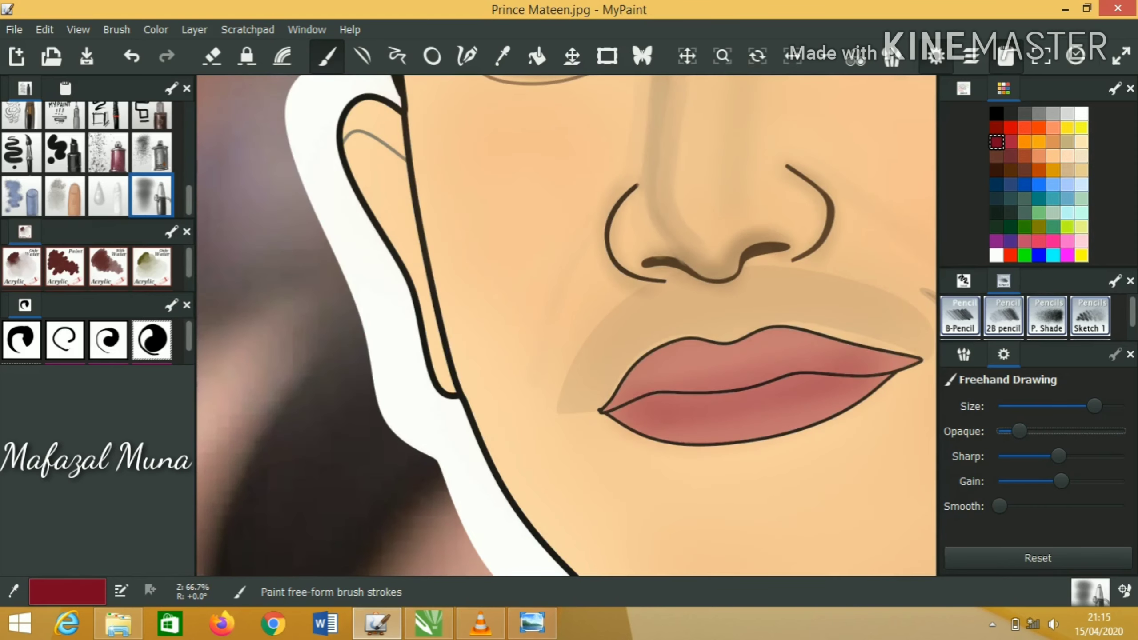
Step: Darken the upper lip with a soft reddish-brown stroke along its length
left_click(997, 157)
left_click_drag(672, 372, 852, 334)
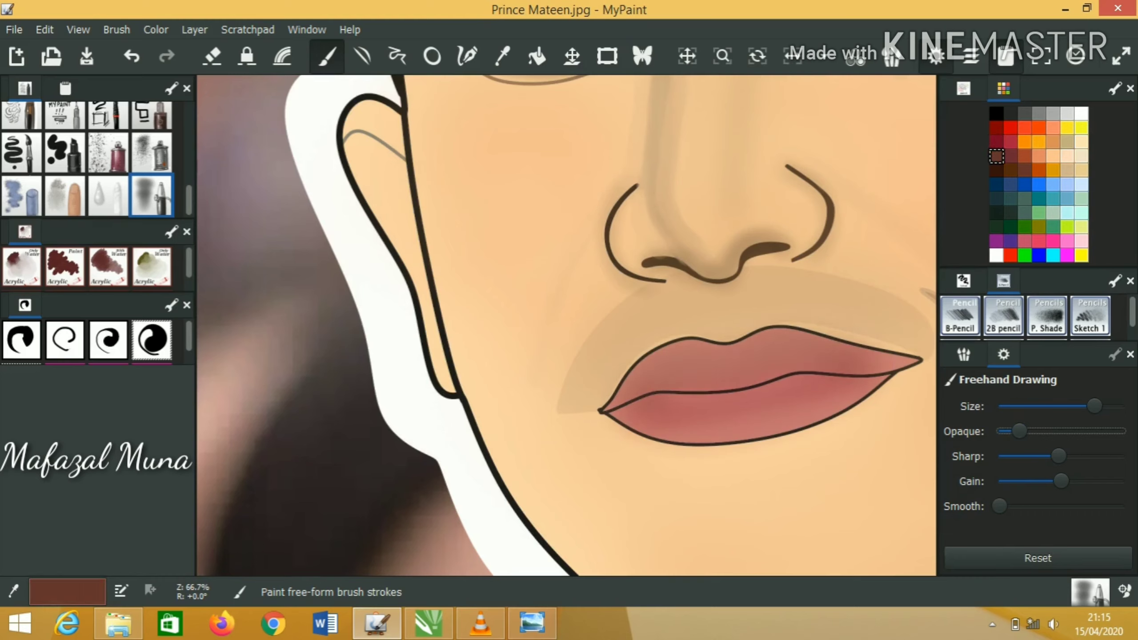
Step: Try to deepen the left part of the lower lip in dark red
left_click(997, 142)
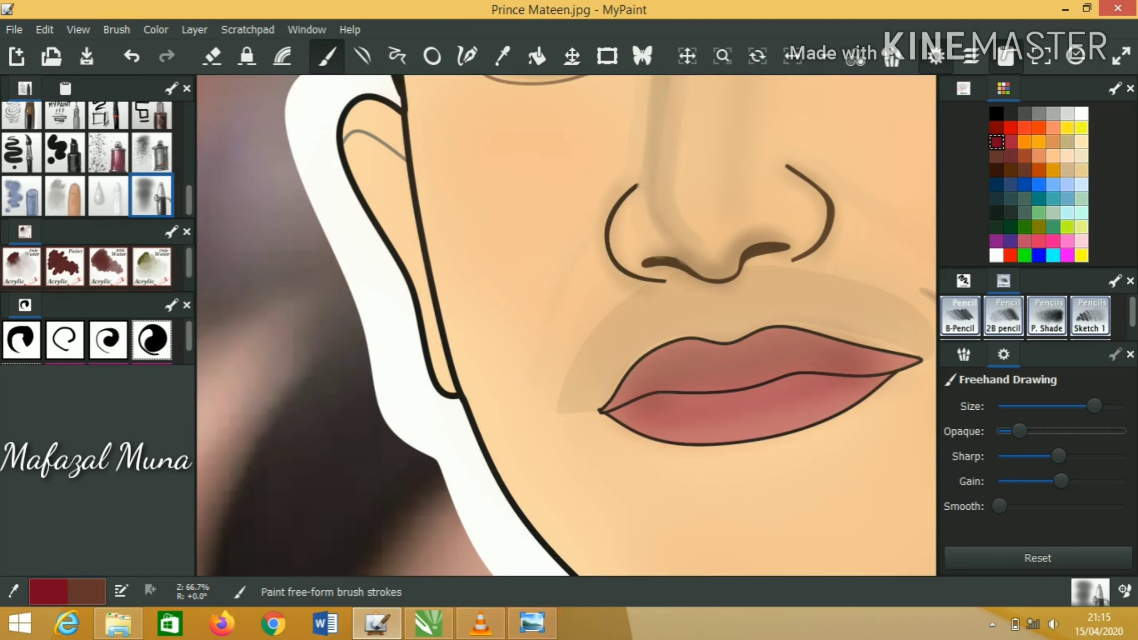
left_click_drag(672, 419, 706, 399)
left_click_drag(654, 437, 743, 422)
scroll(371, 258, "down", 3)
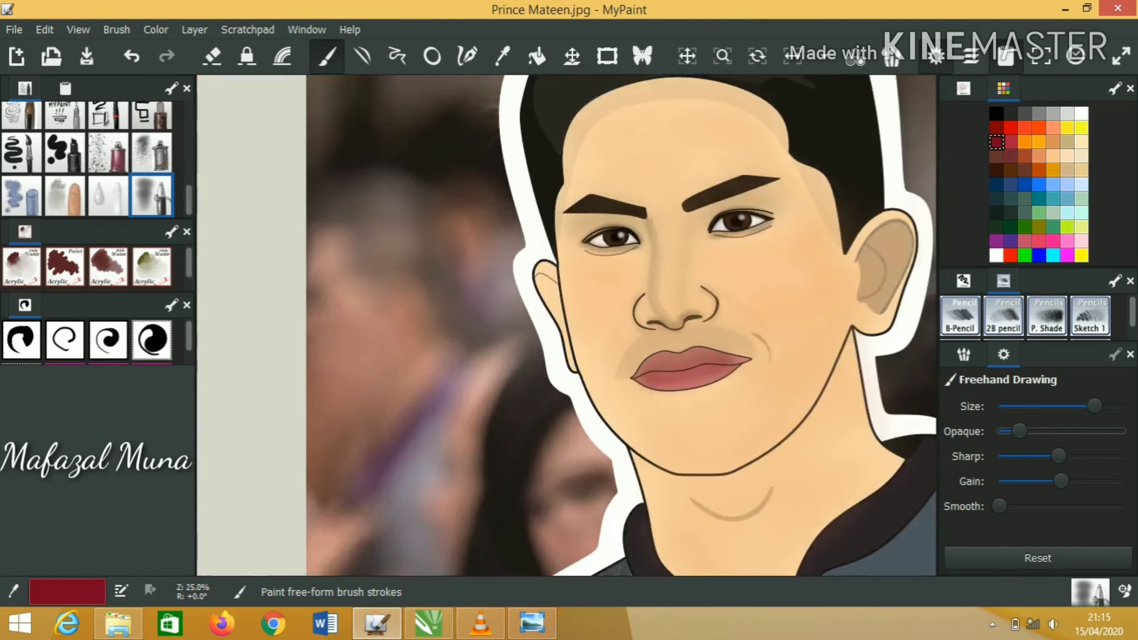
scroll(372, 258, "up", 2)
scroll(737, 345, "up", 2)
key("ctrl+z")
key("ctrl+z")
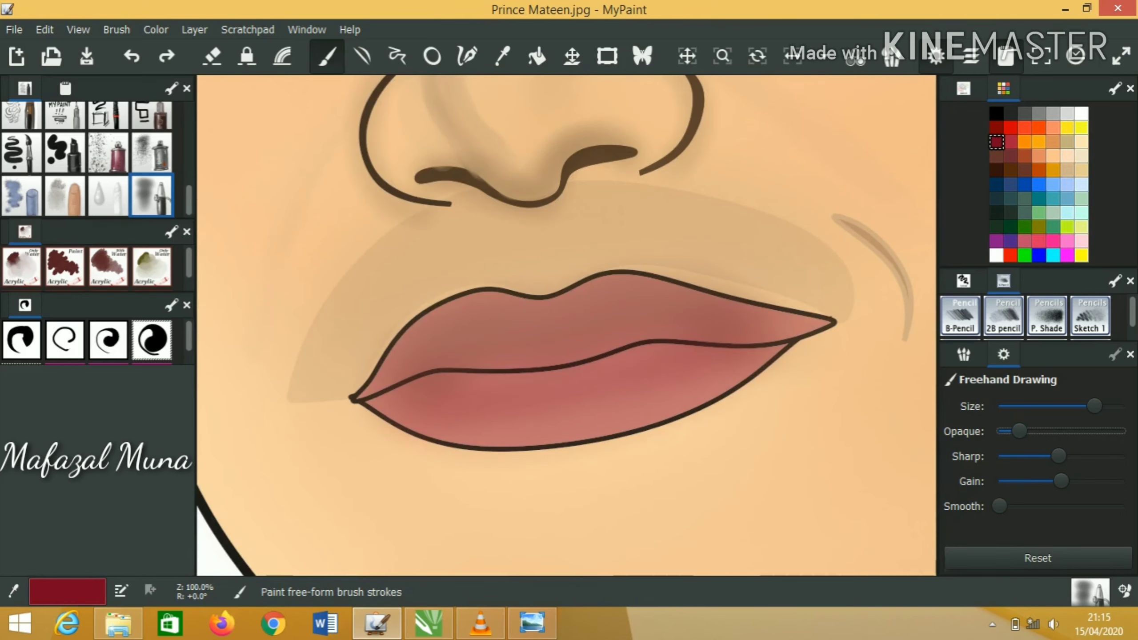
Step: Shade the lips in soft reddish brown with a slightly larger brush
left_click_drag(1094, 405, 1104, 406)
left_click(996, 156)
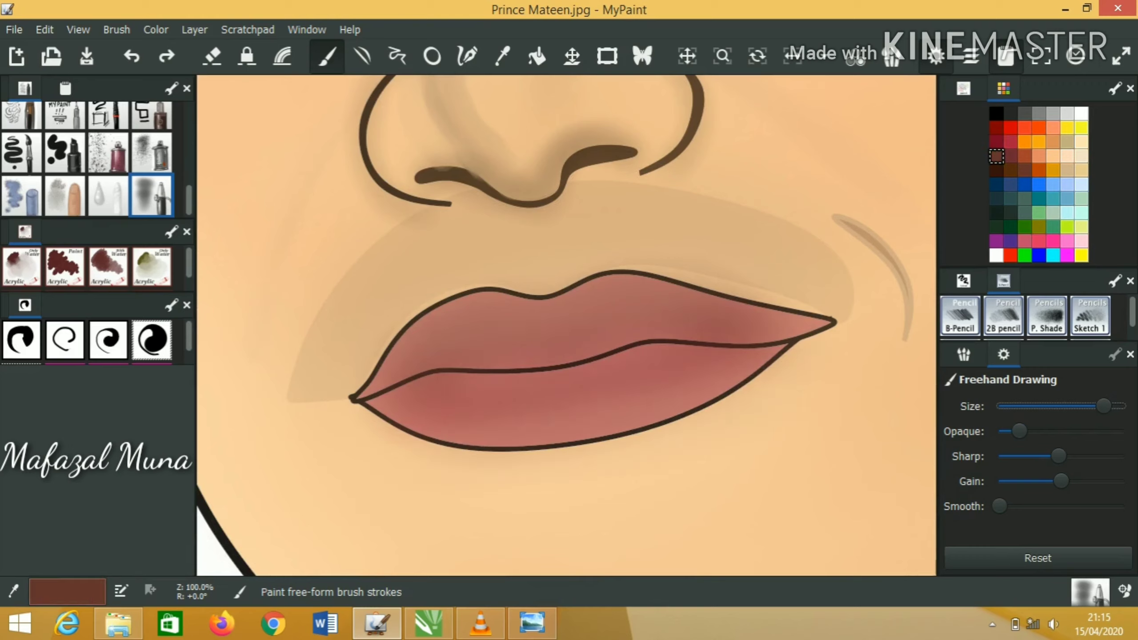
left_click_drag(497, 290, 566, 280)
Step: Shade along the line between the lips in soft black with a smaller brush
left_click(996, 113)
left_click_drag(1103, 406, 1095, 406)
left_click_drag(1021, 431, 1024, 431)
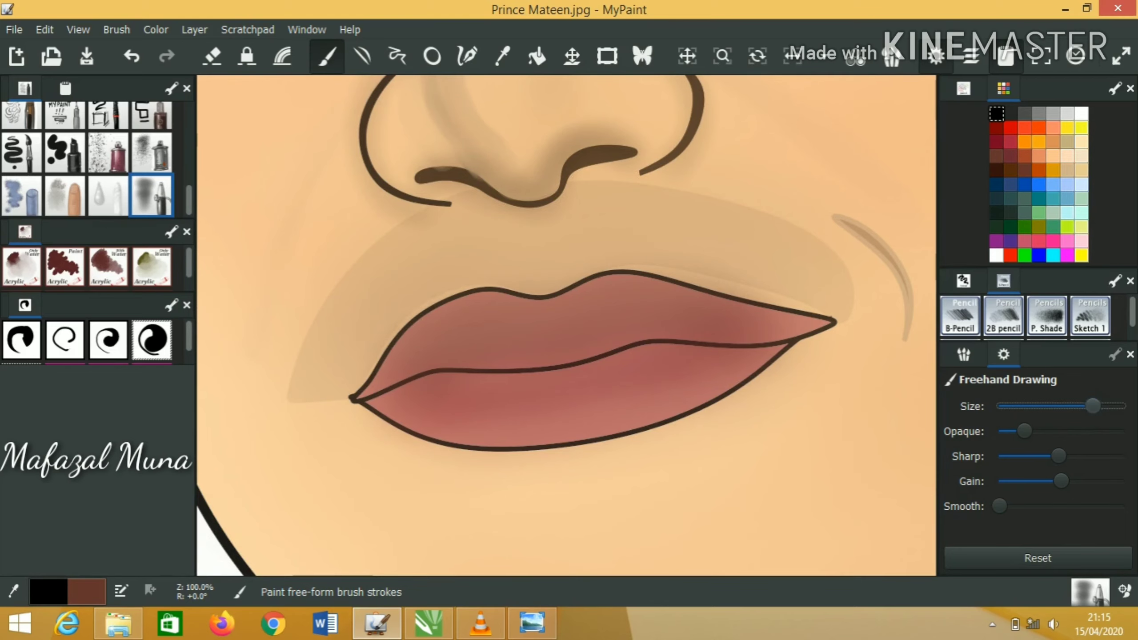
left_click_drag(1095, 406, 1094, 406)
mouse_move(361, 396)
left_mouse_down()
mouse_move(618, 354)
mouse_move(793, 343)
left_mouse_up()
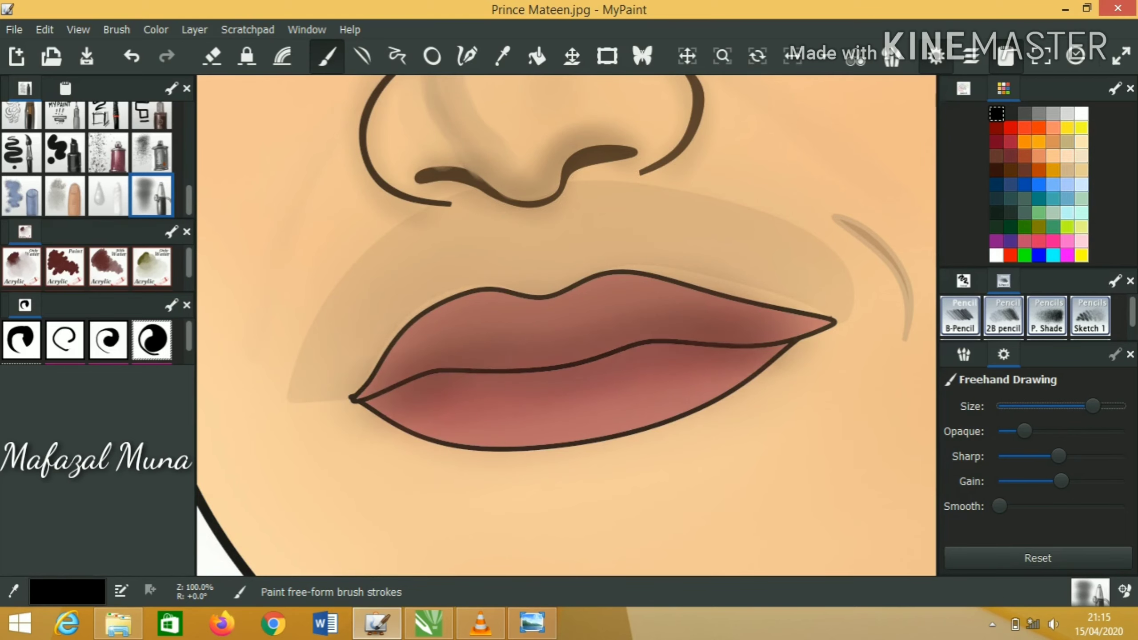
scroll(453, 380, "down", 5)
scroll(404, 361, "up", 5)
Step: Deepen the black shadow between the lips with a smaller, more opaque brush, and reduce the brush size further
left_click_drag(1025, 431, 1036, 431)
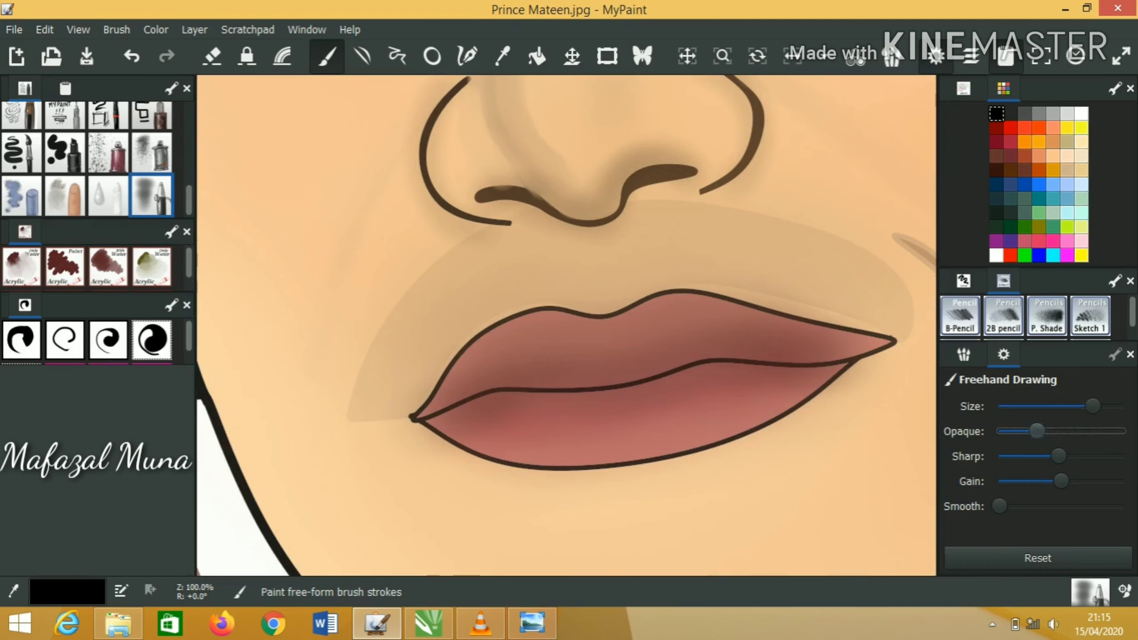
left_click_drag(1093, 406, 1087, 406)
mouse_move(417, 417)
left_mouse_down()
mouse_move(528, 387)
mouse_move(878, 345)
left_mouse_up()
left_click_drag(1036, 431, 1075, 406)
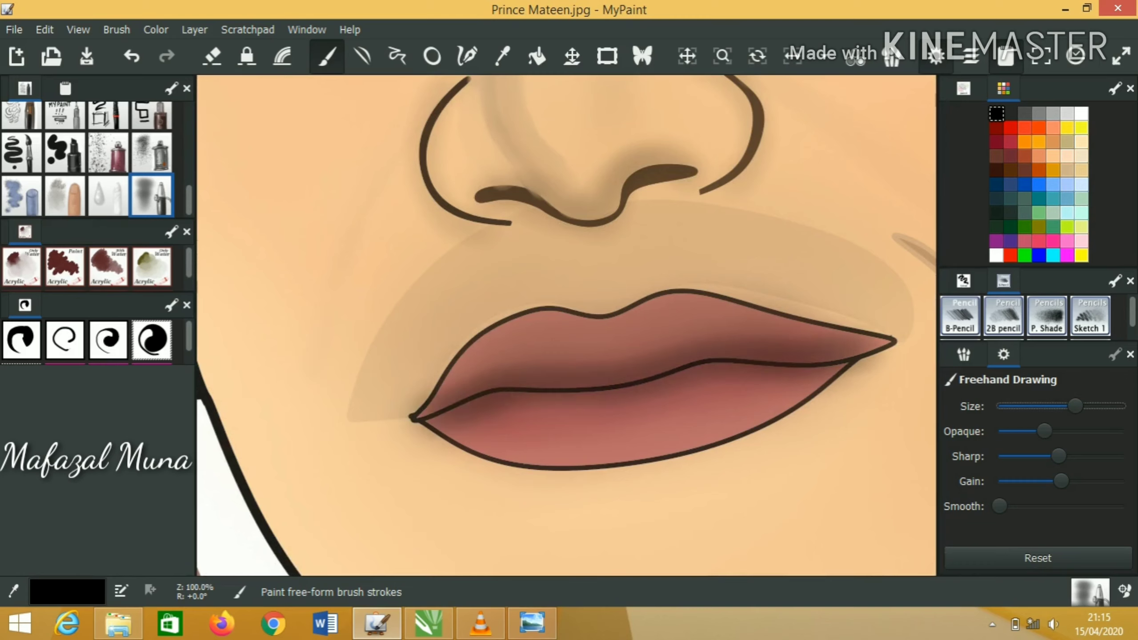
Step: Try to darken the lip corner and the upper lip's outline in soft black
left_click_drag(419, 424, 497, 401)
key("ctrl+z")
mouse_move(417, 419)
left_mouse_down()
mouse_move(645, 372)
mouse_move(896, 341)
mouse_move(742, 308)
mouse_move(565, 320)
mouse_move(462, 363)
mouse_move(418, 415)
left_mouse_up()
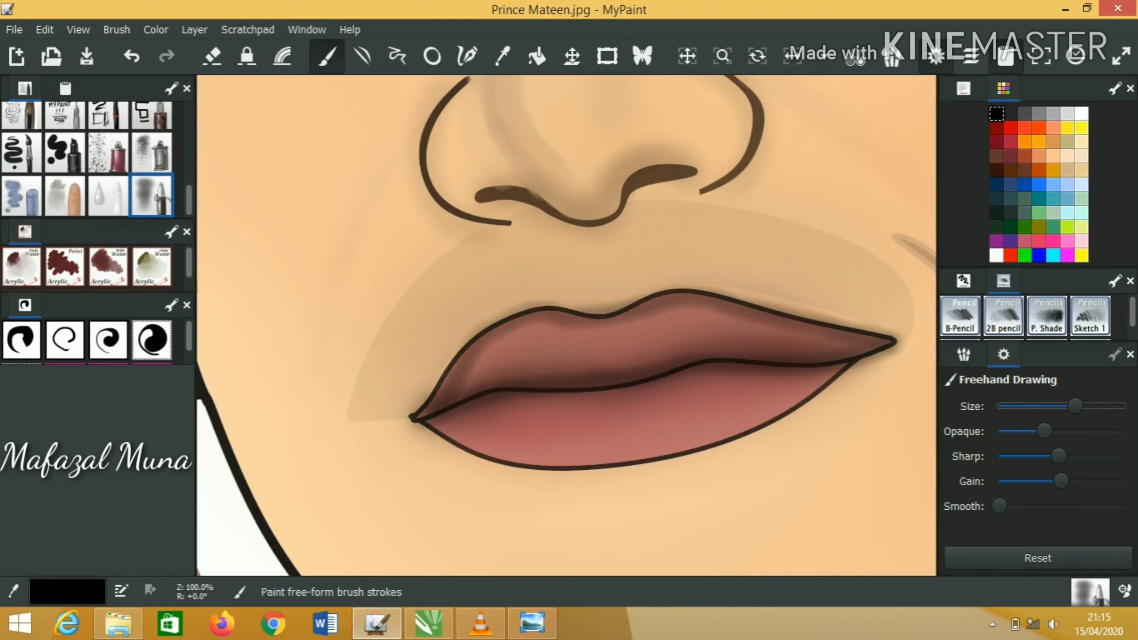
scroll(426, 415, "down", 4)
scroll(490, 412, "up", 4)
key("ctrl+z")
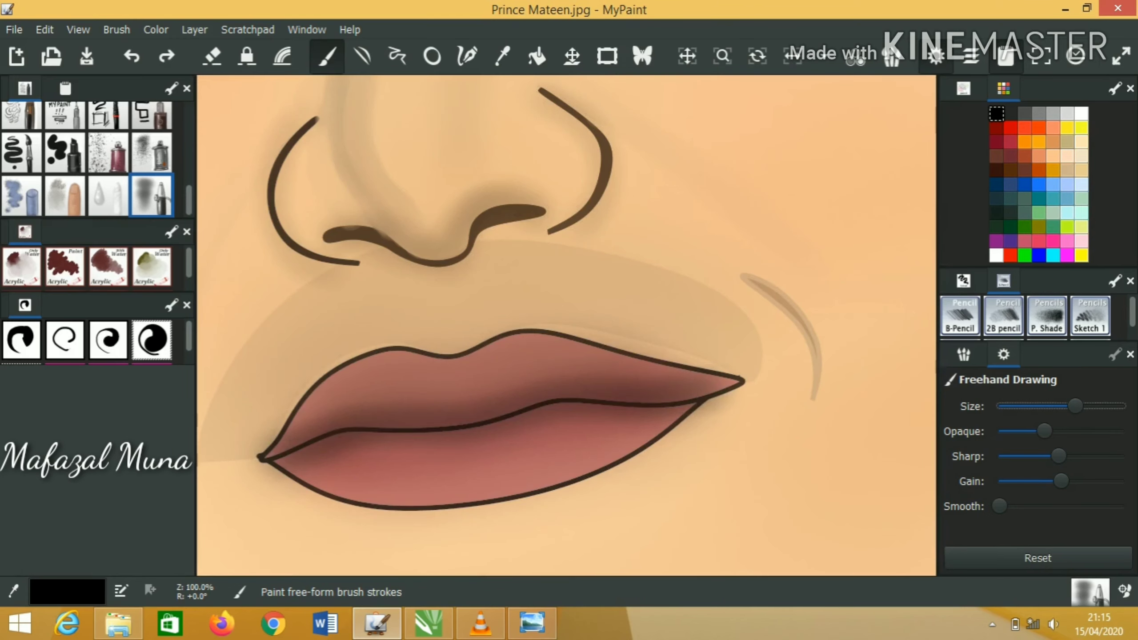
Step: Shade the lower lip along its lower edge in soft black and lower the brush opacity
mouse_move(271, 459)
left_mouse_down()
mouse_move(468, 416)
mouse_move(741, 382)
mouse_move(319, 488)
mouse_move(526, 497)
mouse_move(722, 397)
left_mouse_up()
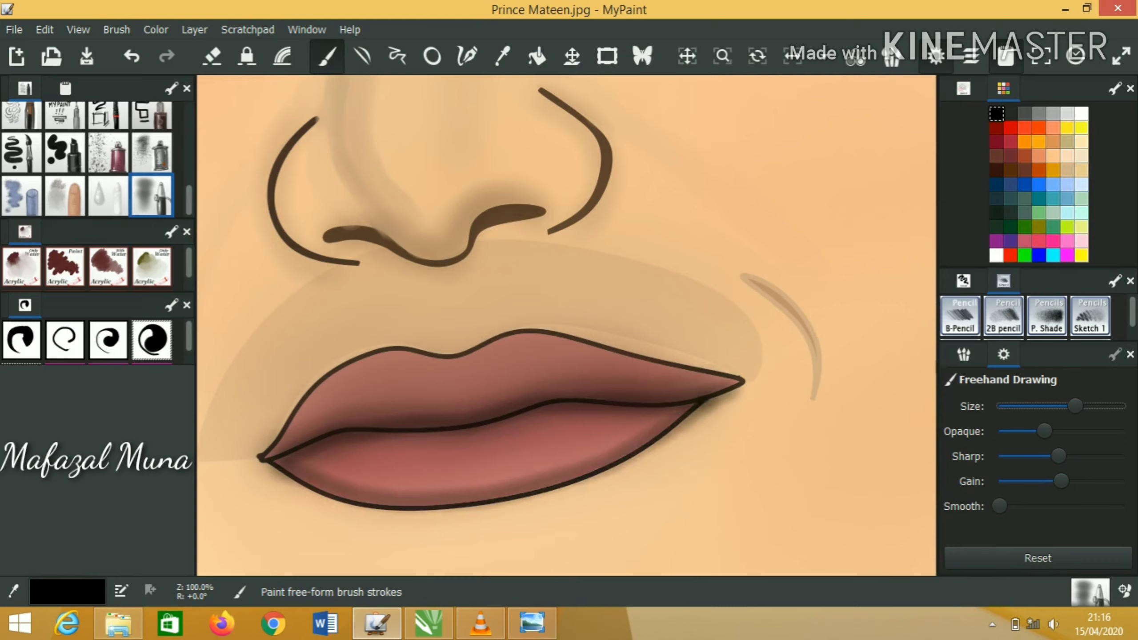
scroll(555, 404, "down", 2)
scroll(529, 413, "down", 2)
scroll(529, 413, "up", 5)
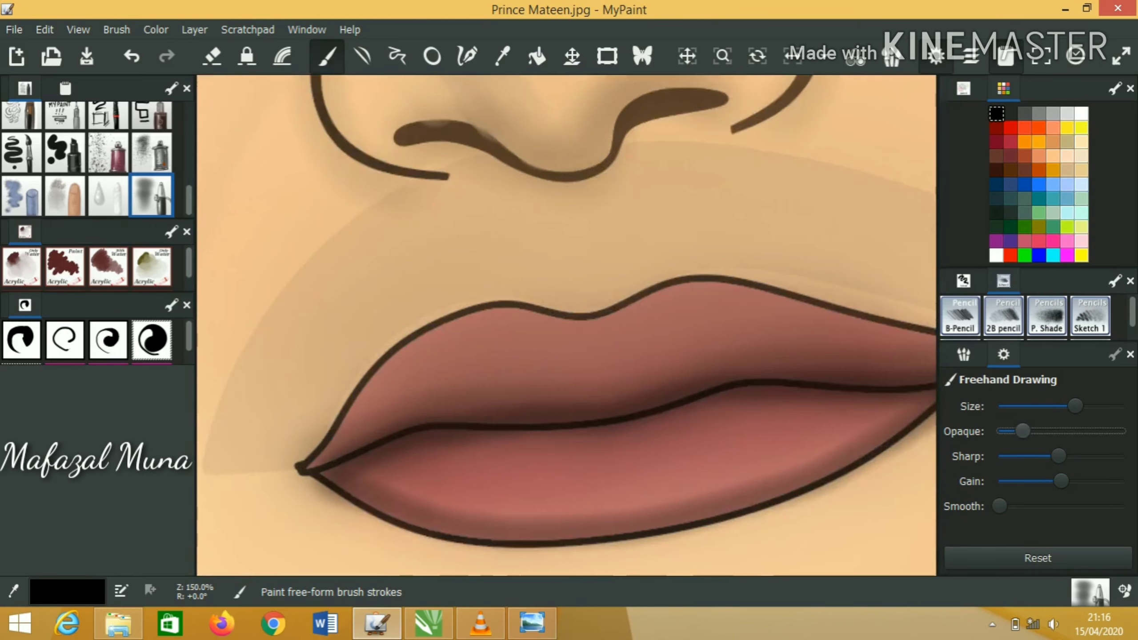
Step: Blend another faint black stroke along the lips from one corner to the other
scroll(528, 413, "down", 2)
mouse_move(333, 453)
left_mouse_down()
mouse_move(373, 425)
mouse_move(413, 365)
mouse_move(551, 359)
mouse_move(785, 387)
left_mouse_up()
scroll(582, 403, "down", 2)
scroll(531, 296, "up", 2)
Step: Darken the nostrils and the nose's lower outline in soft black, undoing and redoing the stroke to compare
key("s")
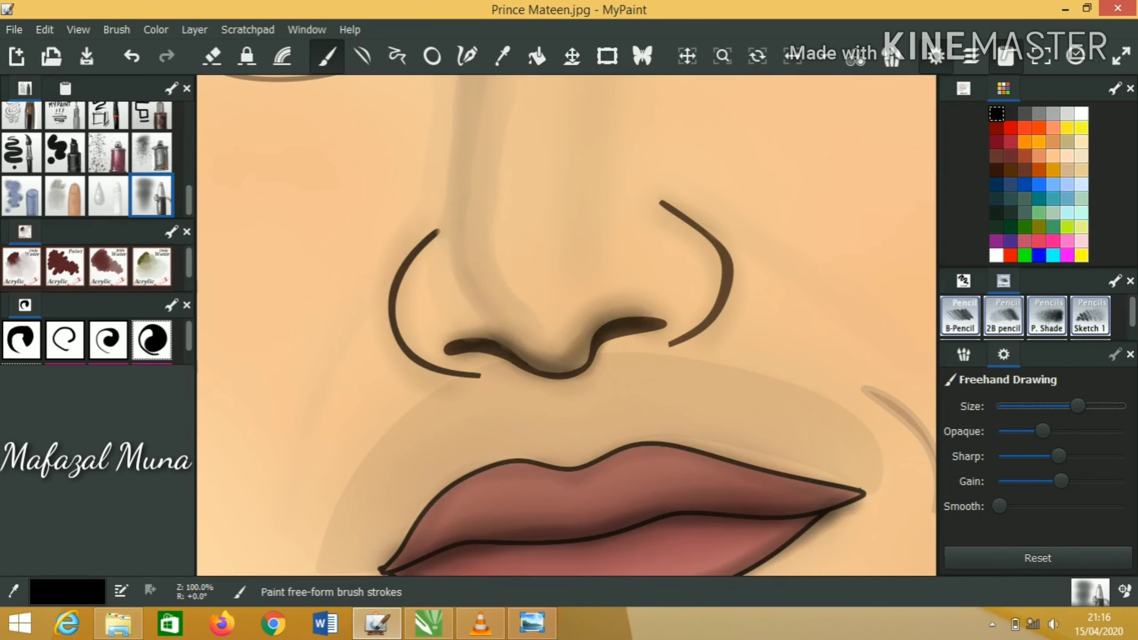
key("ctrl+z")
key("ctrl+y")
scroll(566, 326, "down", 5)
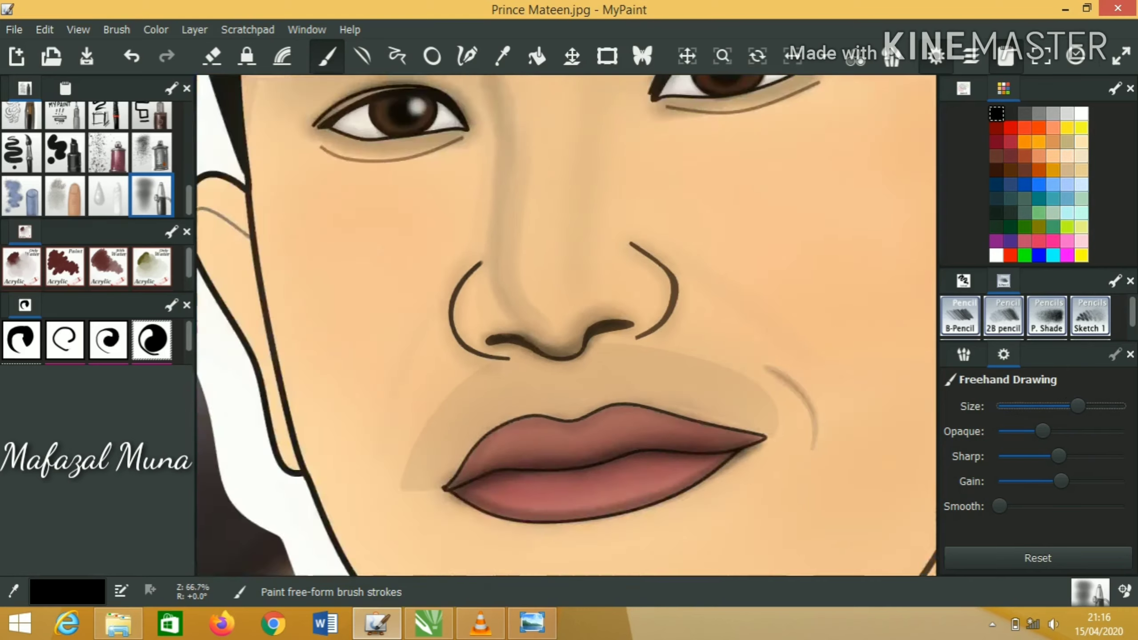
Step: Shade the edges of the face softly in black with a large, faint brush, undoing and redoing a stroke to compare
scroll(564, 277, "up", 1)
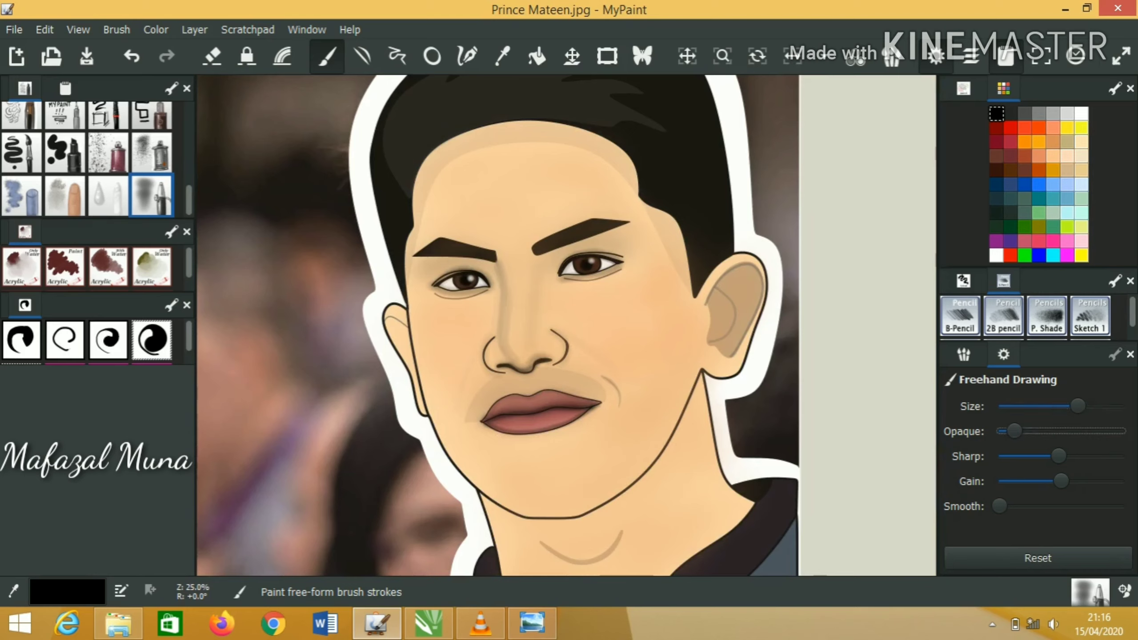
key("f")
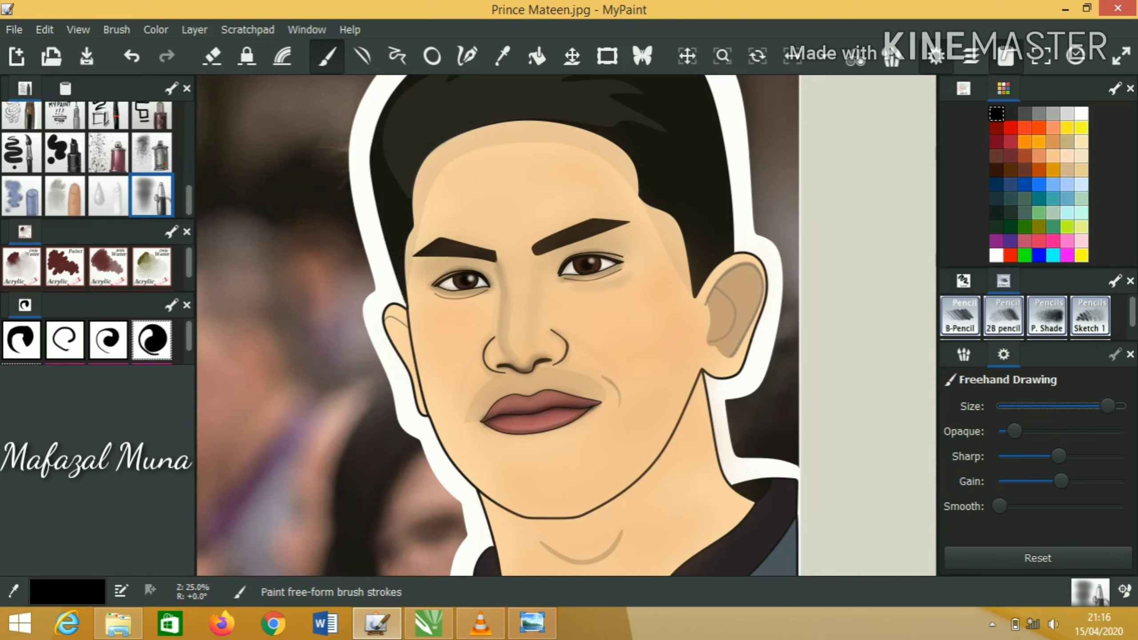
key("ctrl+z")
key("a")
key("a")
key("a")
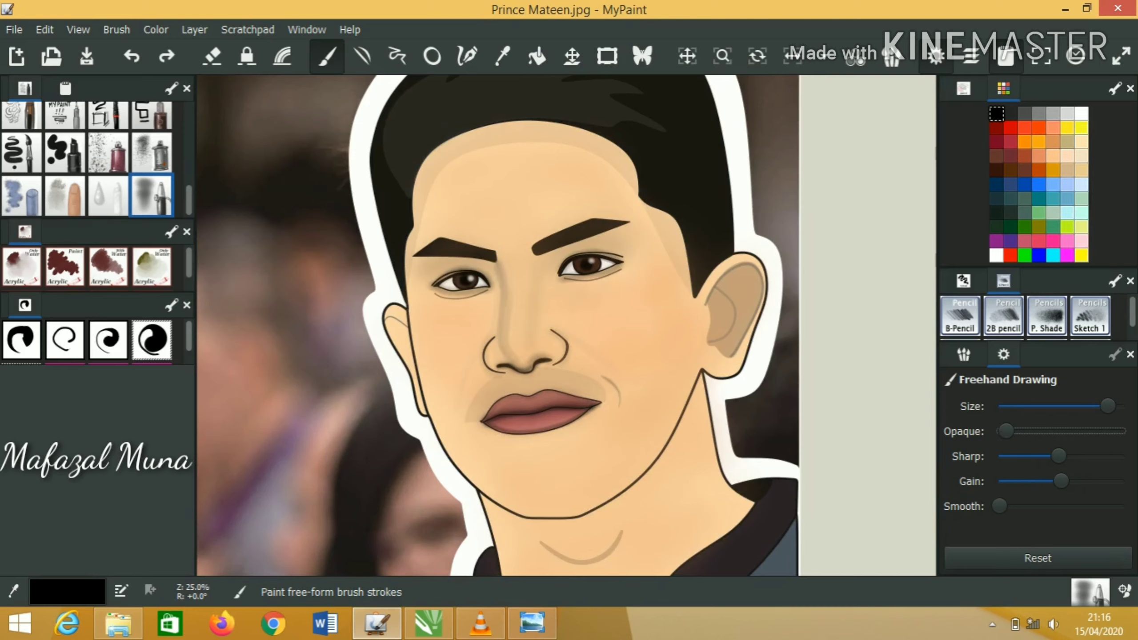
key("ctrl+y")
key("s")
key("s")
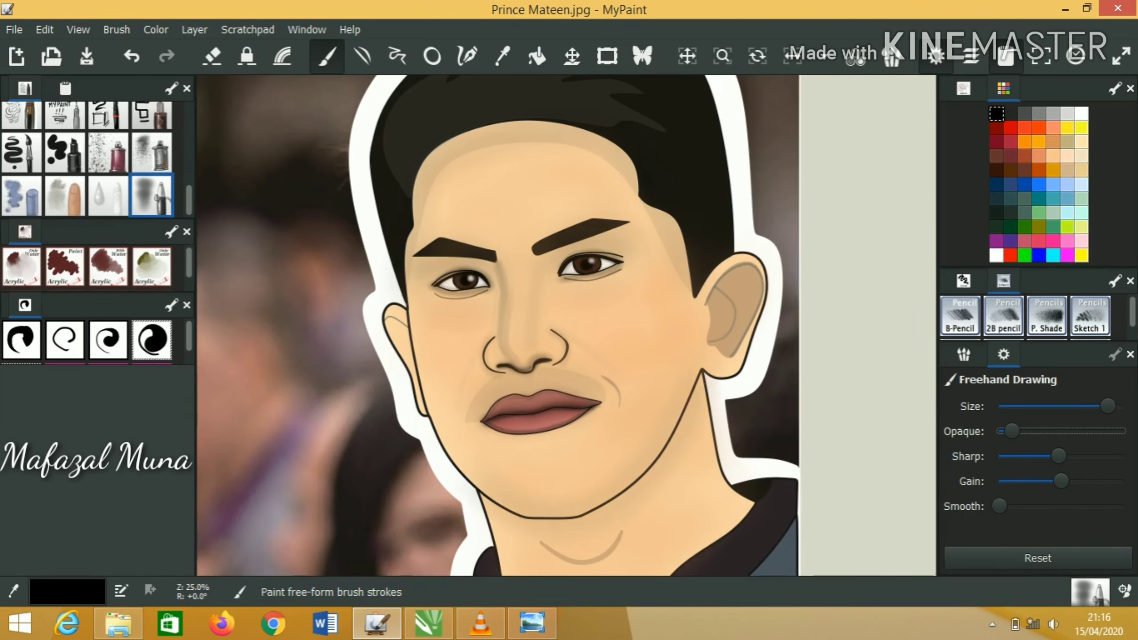
Step: Shade the inner folds of the larger ear in soft black with a smaller brush
key("minus")
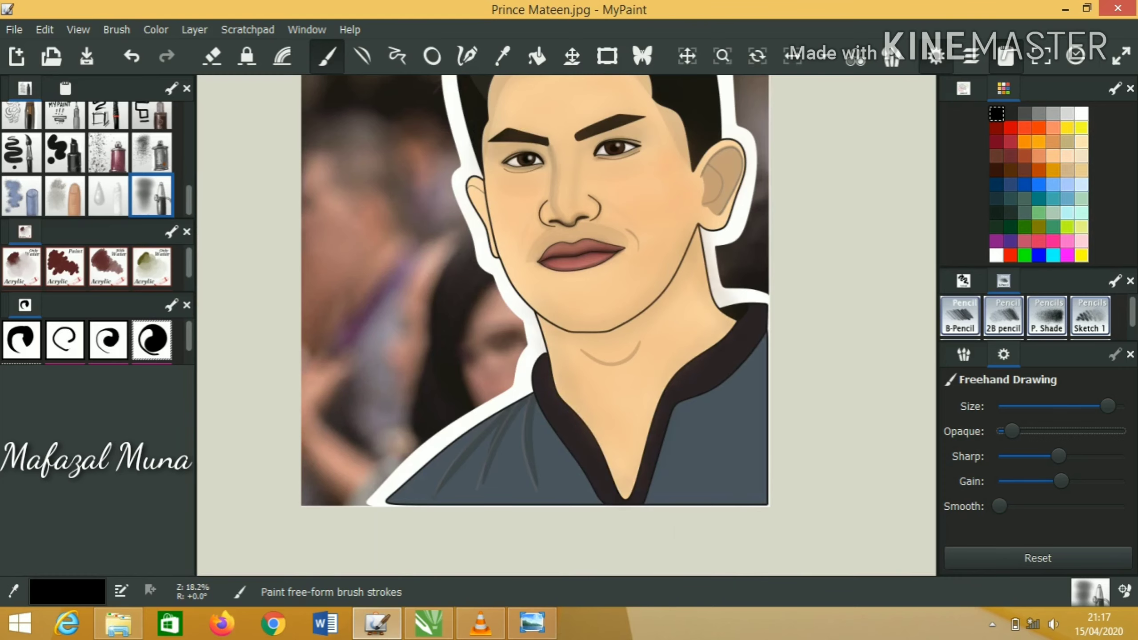
key("plus")
key("bracketleft")
key("bracketleft")
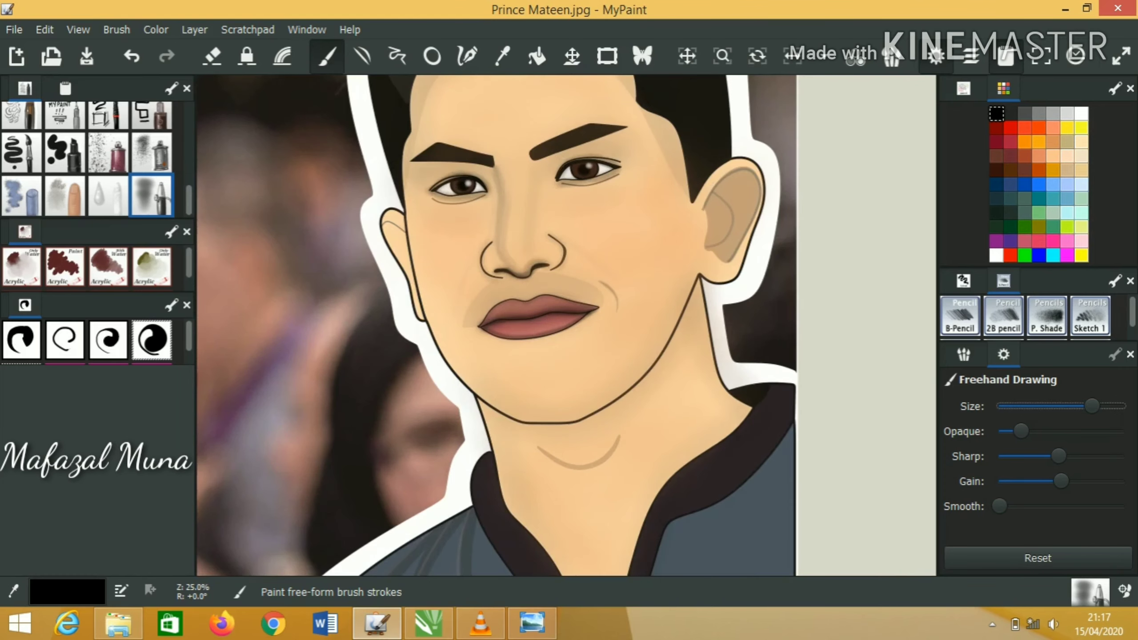
key("plus")
key("plus")
key("bracketleft")
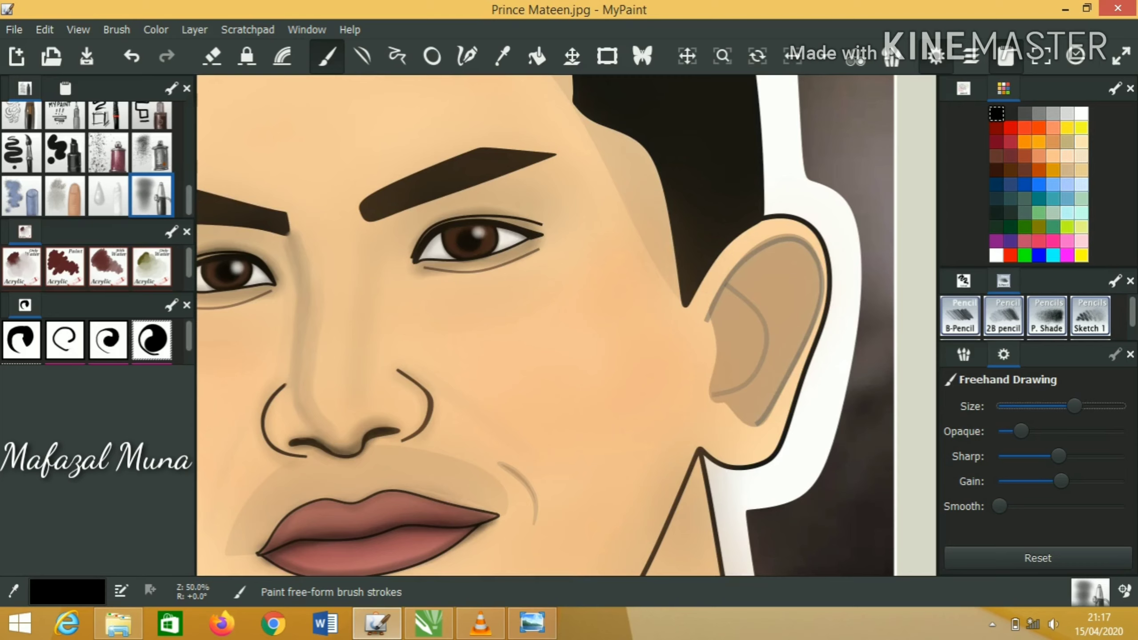
key("bracketright")
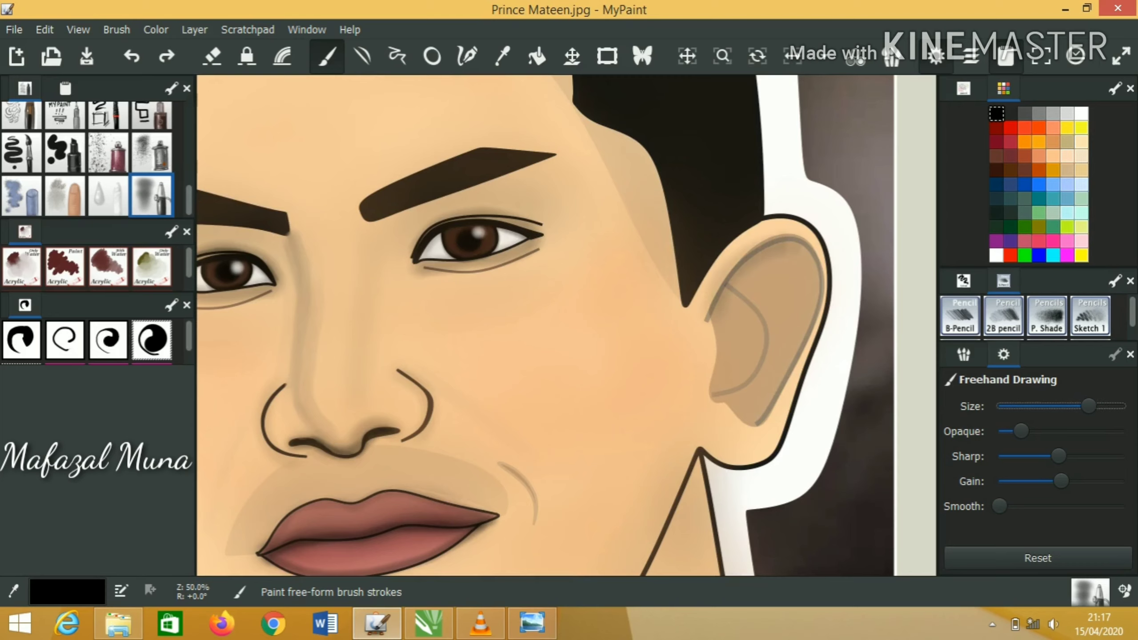
left_click_drag(752, 287, 735, 385)
Step: Shade the side of the nose faintly in black with a low-opacity brush, undoing and redoing the stroke to compare
key("minus")
key("minus")
key("d")
key("d")
key("d")
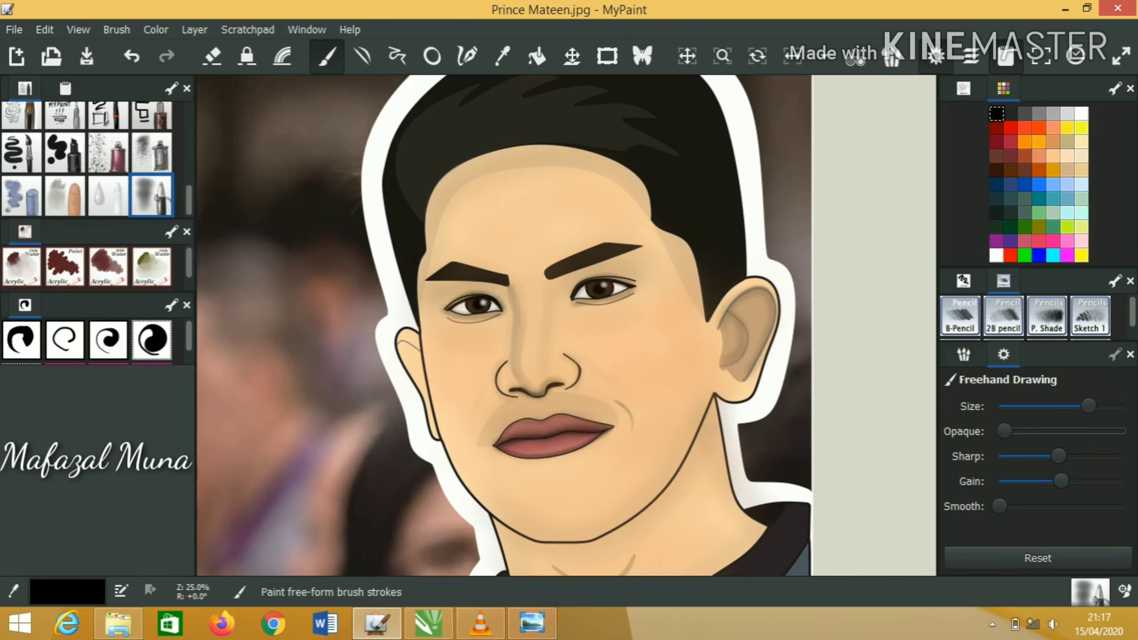
left_click_drag(1089, 406, 1100, 406)
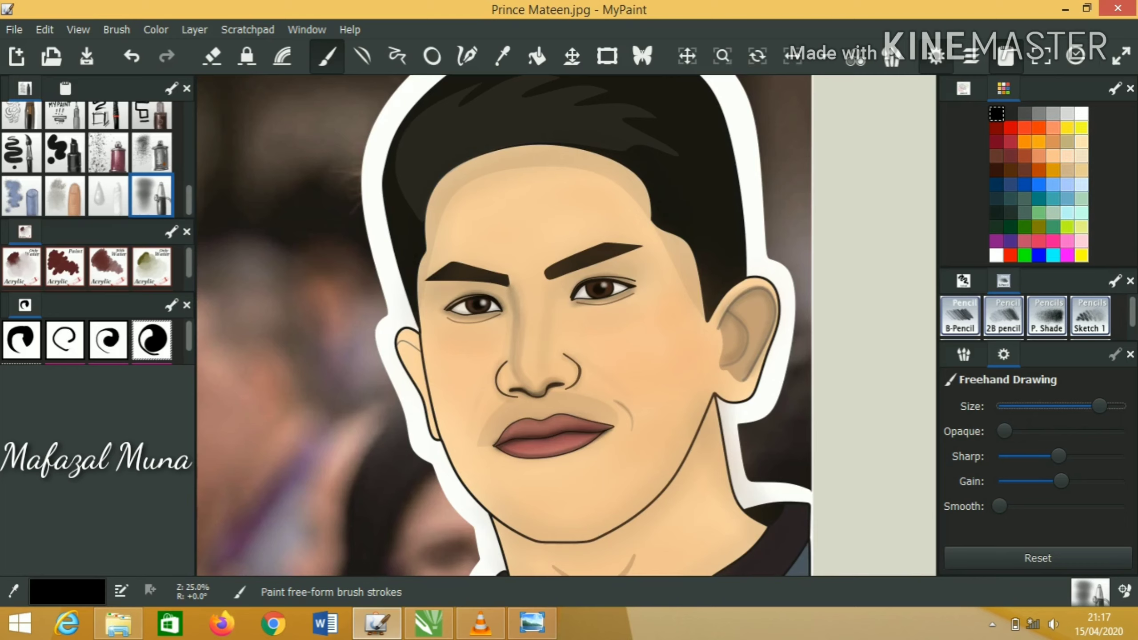
key("s")
key("d")
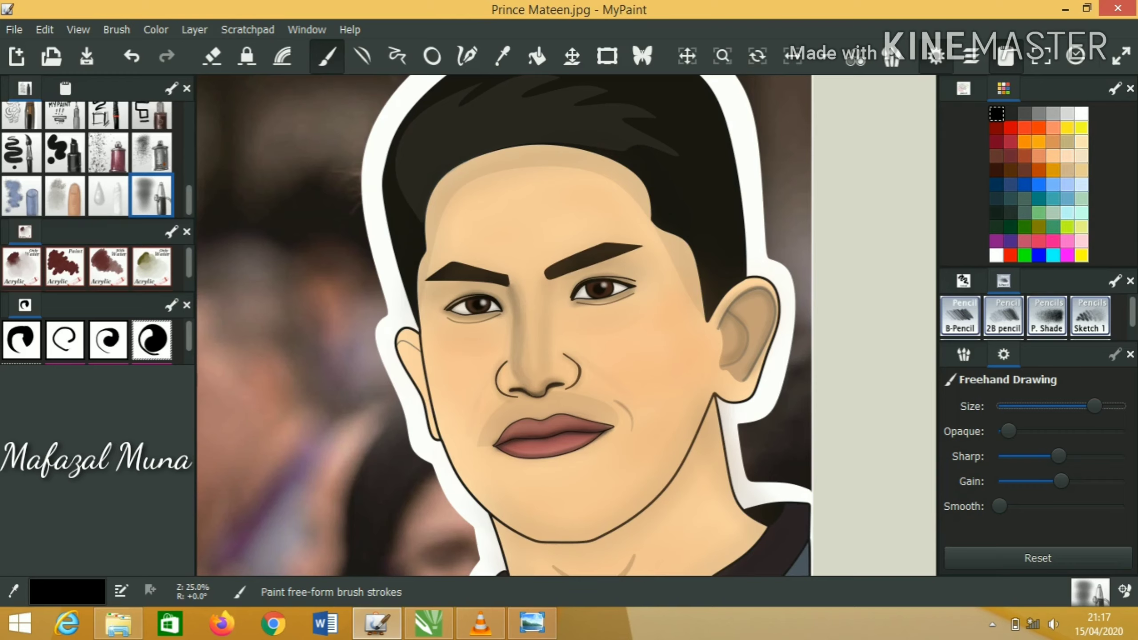
key("minus")
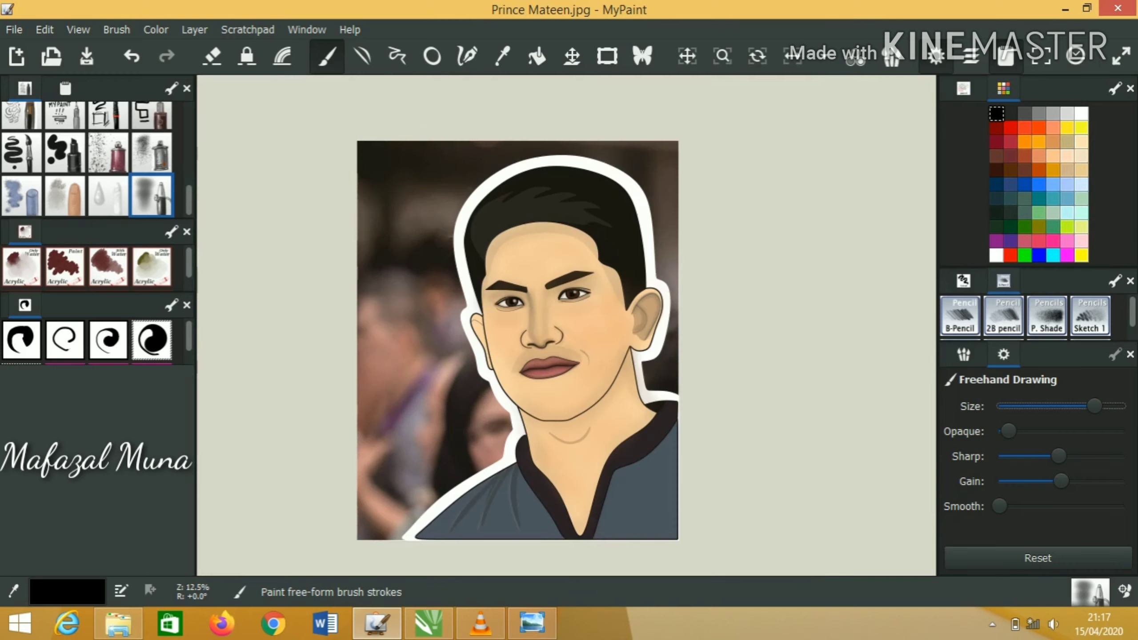
key("ctrl+z")
key("plus")
key("ctrl+y")
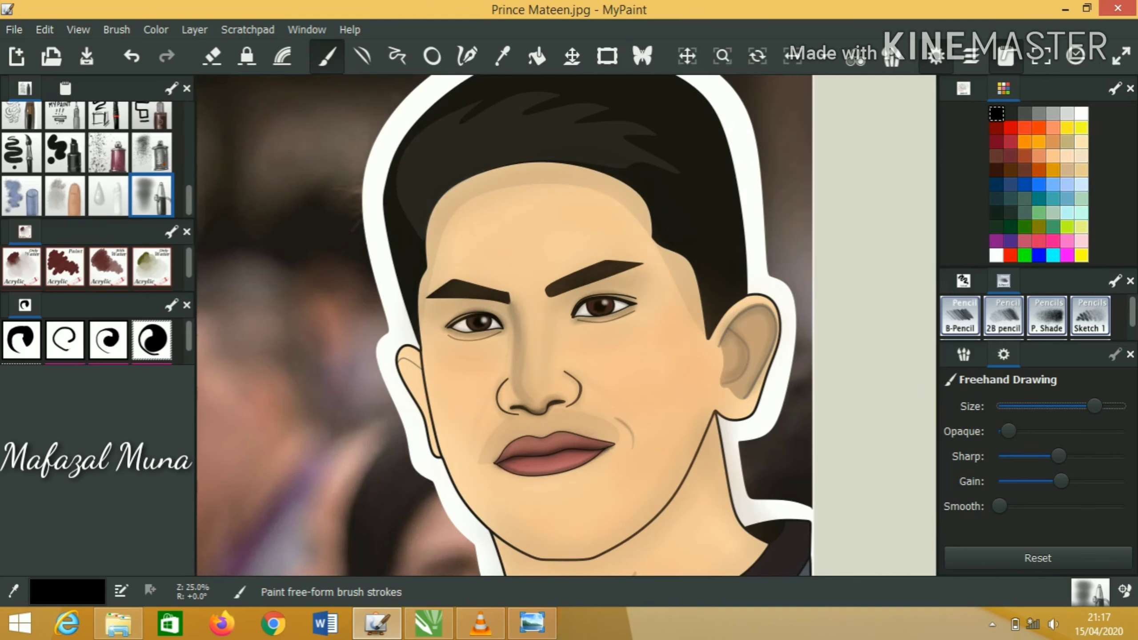
Step: Tint the cheeks softly in orange with a larger, faint brush
left_click(1054, 142)
key("f")
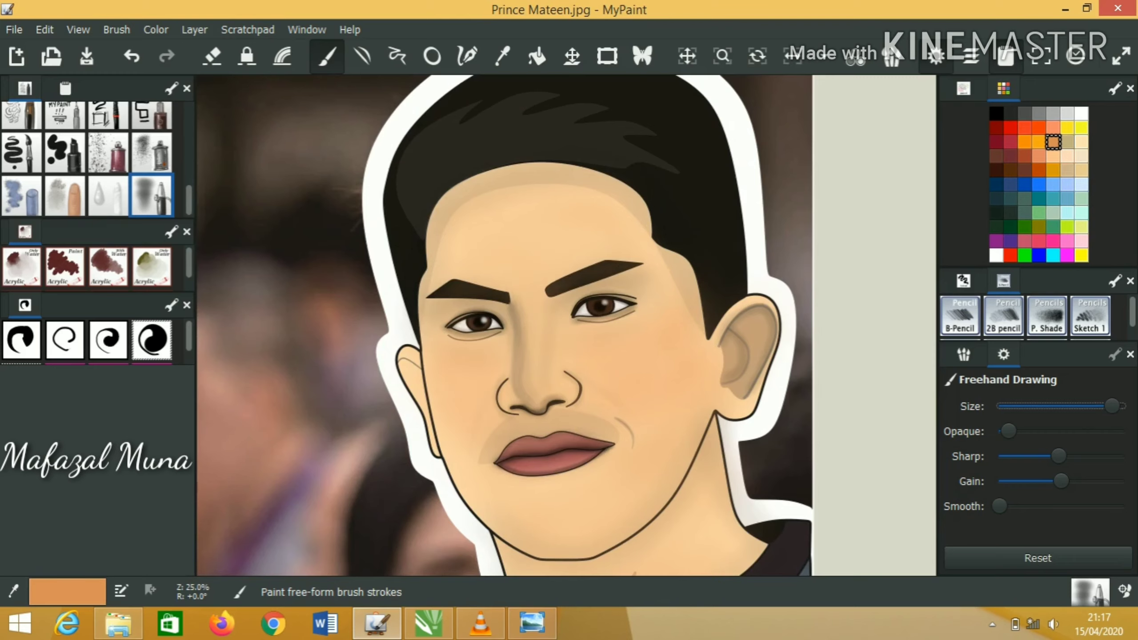
key("minus")
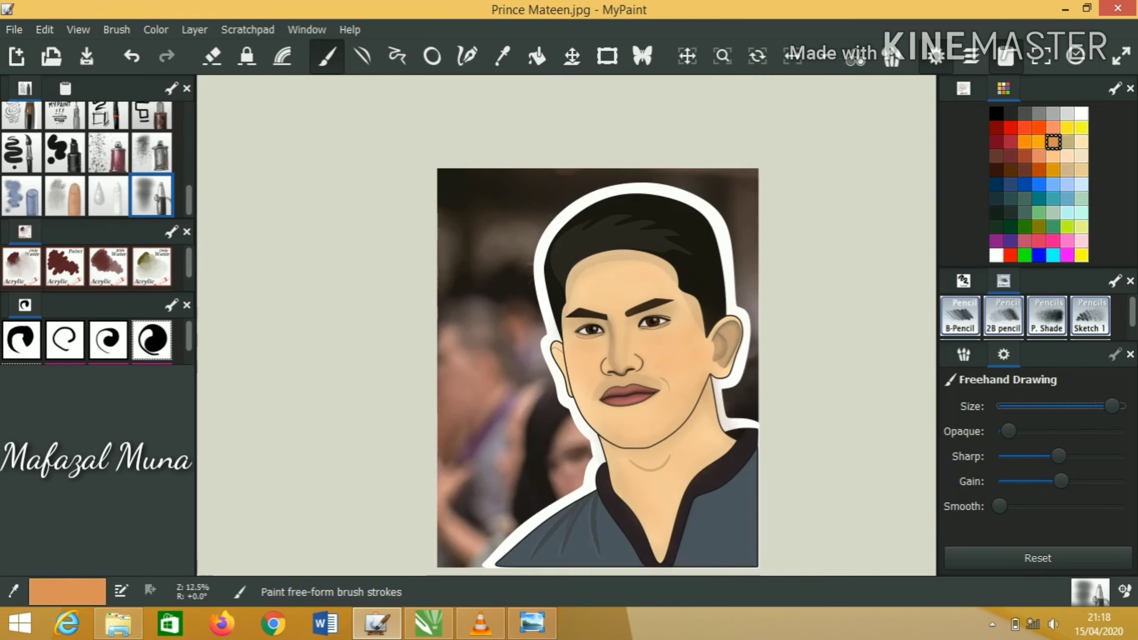
Step: Shade the neck in soft black just below the jawline and chin
left_click(996, 113)
key("d")
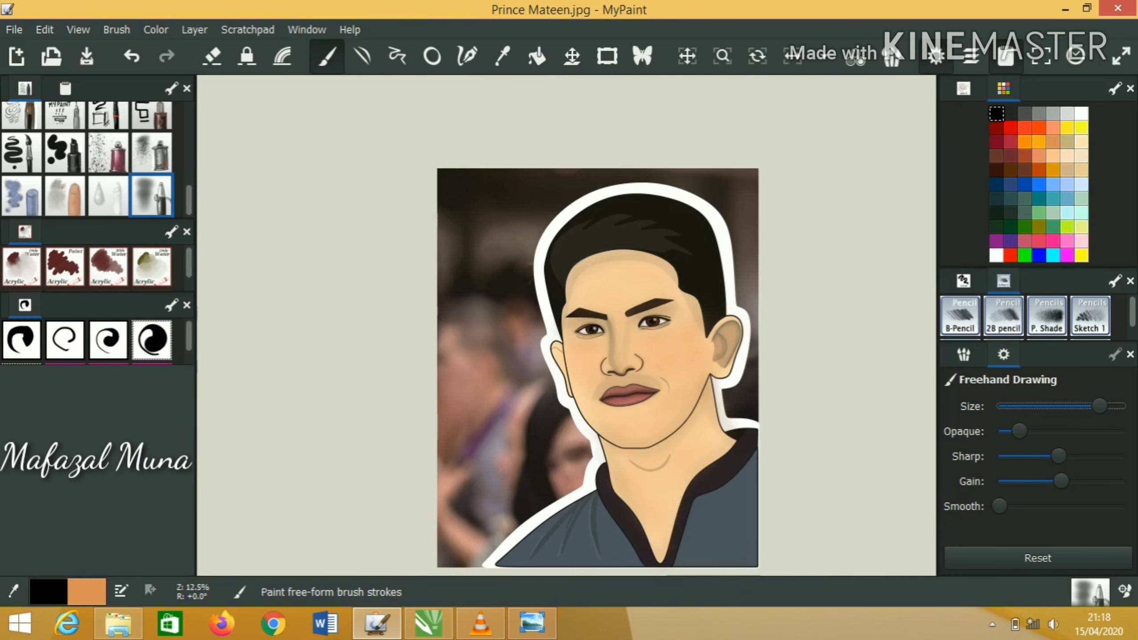
key("plus")
key("d")
mouse_move(480, 228)
left_mouse_down()
mouse_move(489, 287)
mouse_move(569, 424)
mouse_move(605, 453)
mouse_move(664, 460)
mouse_move(771, 377)
mouse_move(806, 310)
mouse_move(858, 284)
mouse_move(876, 209)
mouse_move(838, 173)
left_mouse_up()
key("period")
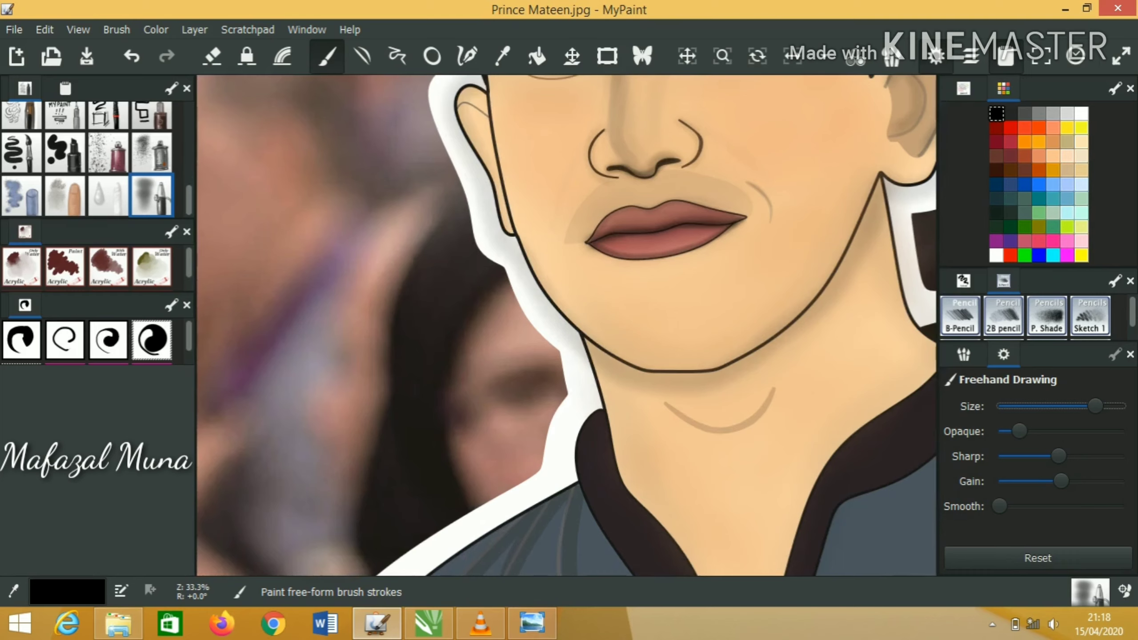
key("comma")
key("comma")
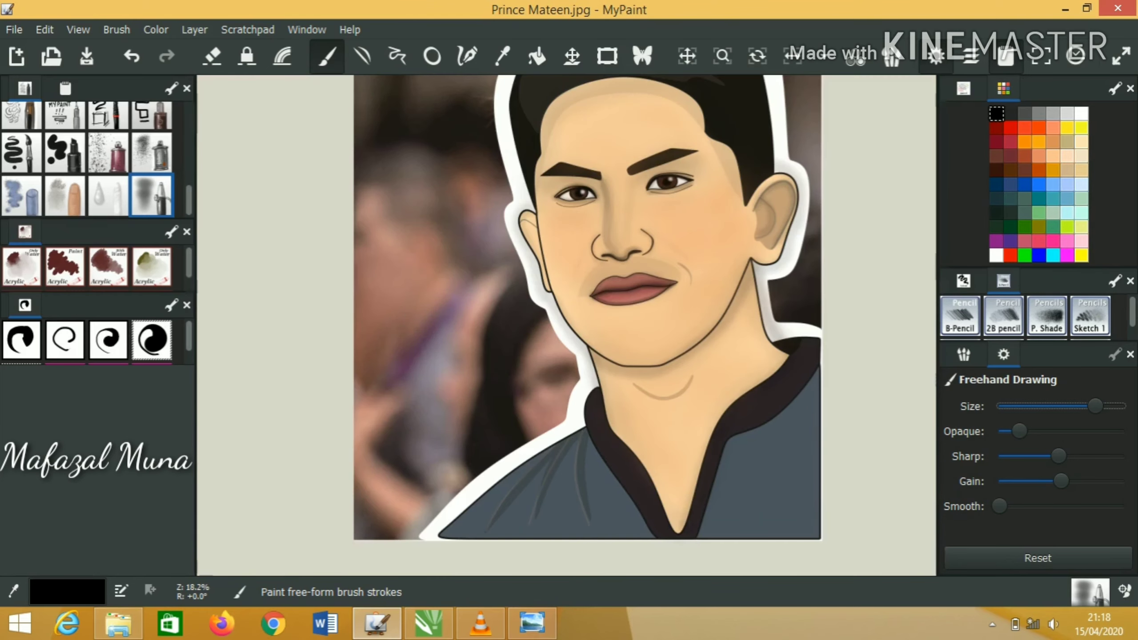
Step: Shade the lower and outer parts of the shirt in soft black with a larger brush
key("comma")
key("f")
key("Tab")
key("Right")
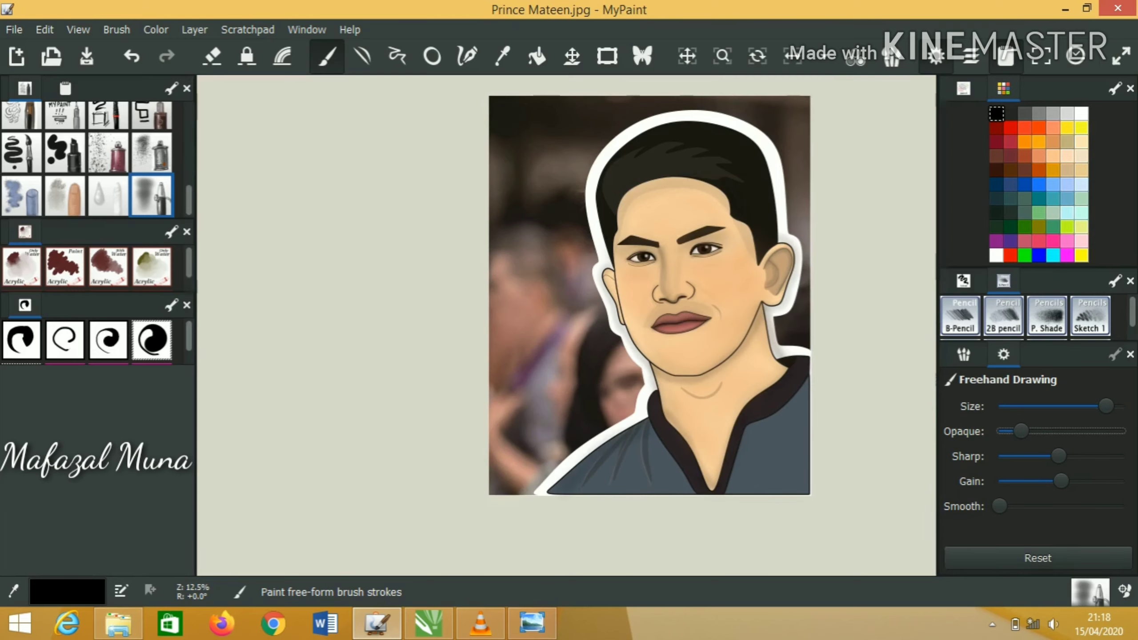
left_click_drag(796, 422, 797, 454)
left_click_drag(575, 497, 791, 485)
left_click_drag(744, 427, 745, 463)
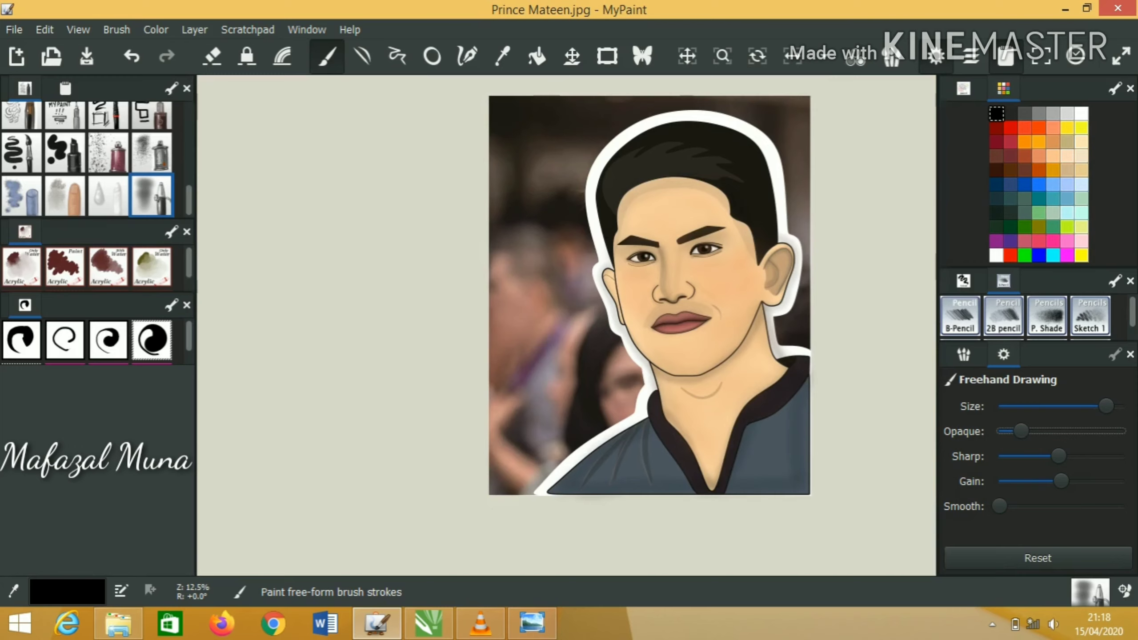
Step: Reduce the brush size and shade the shirt's sloping shoulder edge softly in black
key("Right")
key("shift+Tab")
key("Left")
key("Left")
key("Left")
key("Left")
key("Left")
scroll(652, 497, "up", 2)
key("Right")
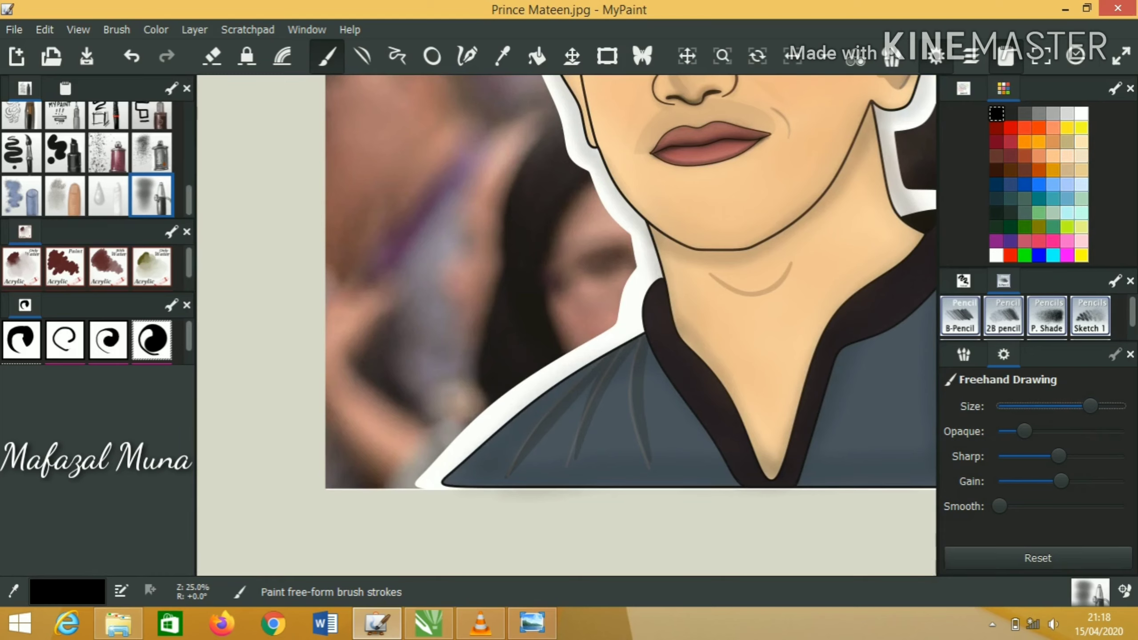
left_click_drag(484, 441, 641, 340)
Step: Raise the brush opacity and darken the edges along the shoulder, collar and neckline in soft black
key("Tab")
key("Right")
key("Right")
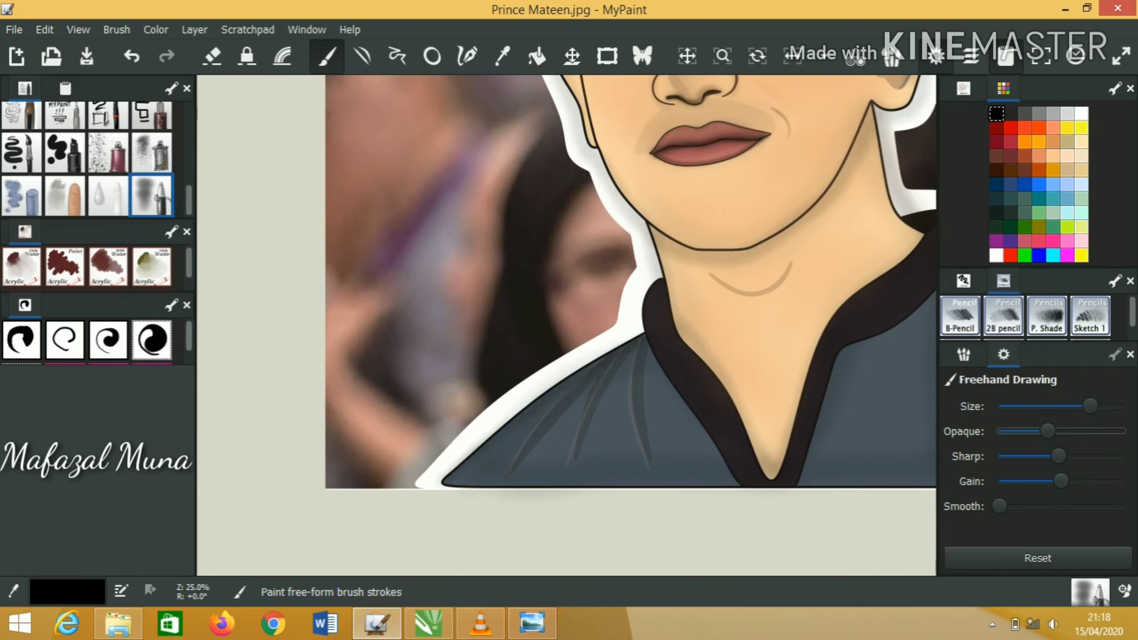
mouse_move(439, 480)
left_mouse_down()
mouse_move(645, 329)
mouse_move(658, 276)
mouse_move(675, 325)
mouse_move(713, 365)
mouse_move(773, 479)
mouse_move(800, 404)
mouse_move(874, 274)
mouse_move(921, 236)
left_mouse_up()
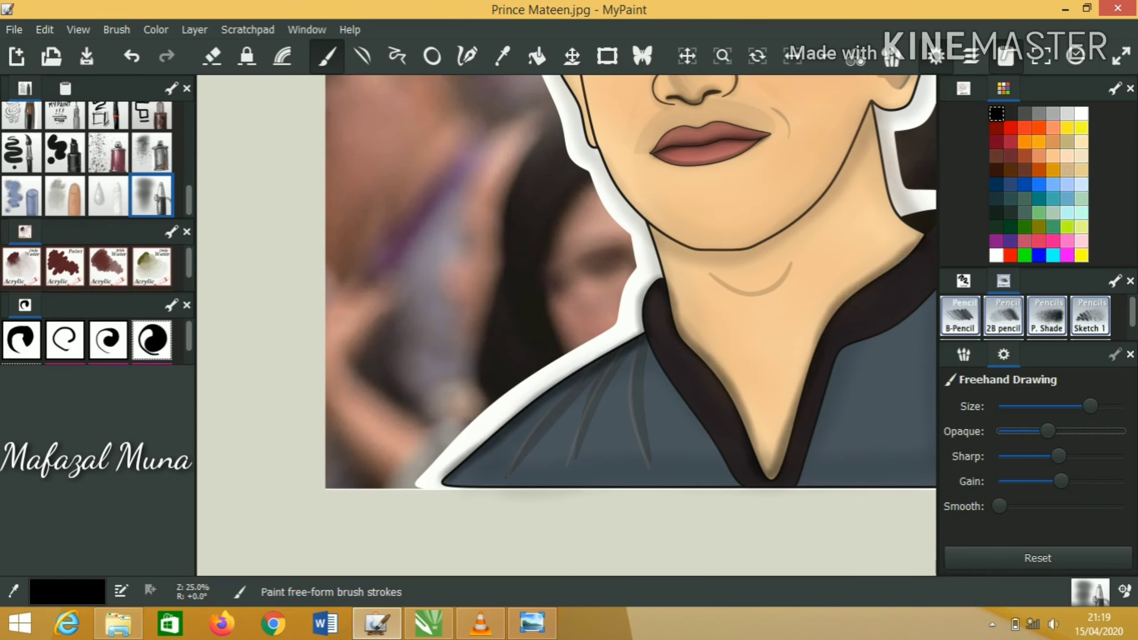
Step: Shade the shirt's bottom edge up to the collar point in soft black, undoing the first trial strokes
scroll(761, 292, "down", 2)
scroll(840, 350, "up", 1)
scroll(710, 380, "up", 2)
mouse_move(322, 419)
left_mouse_down()
mouse_move(567, 415)
mouse_move(343, 420)
mouse_move(518, 418)
left_mouse_up()
key("ctrl+z")
scroll(526, 419, "up", 1)
key("ctrl+z")
left_click_drag(215, 428, 824, 430)
scroll(824, 430, "down", 4)
scroll(689, 408, "up", 3)
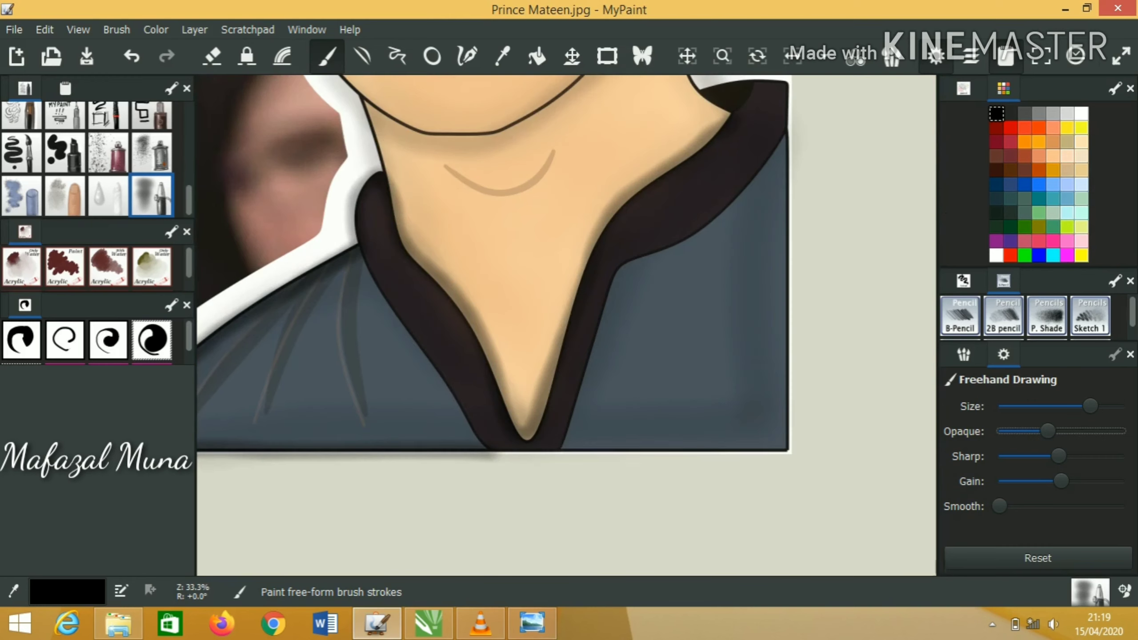
Step: Darken the remaining bottom edge beyond the collar and the shirt's vertical side edge in soft black, undoing trial strokes
left_click_drag(556, 446, 782, 446)
left_click_drag(793, 127, 800, 238)
key("ctrl+z")
left_click_drag(788, 117, 788, 422)
key("ctrl+z")
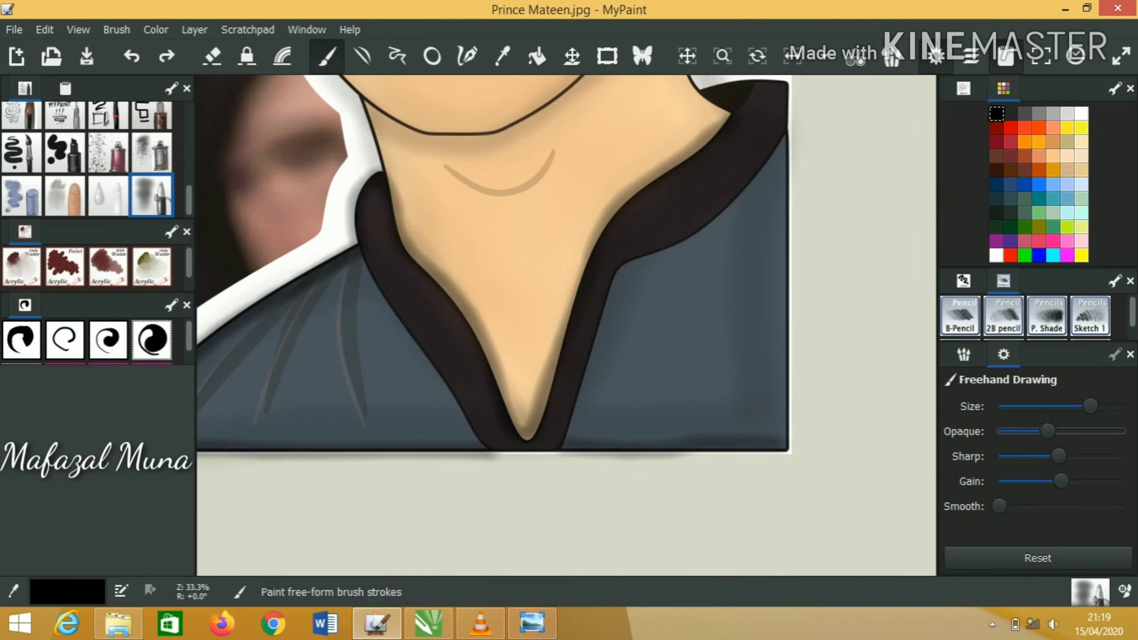
left_click_drag(785, 130, 789, 443)
scroll(789, 444, "down", 3)
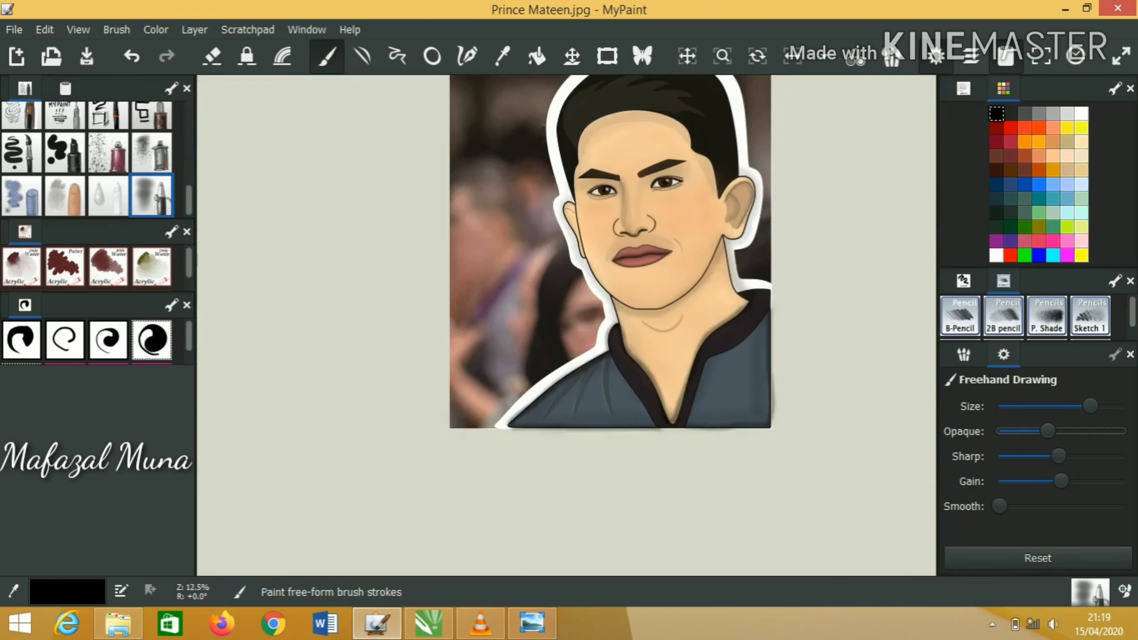
Step: Smudge the spiky hair highlights into the darker hair with the water blending brush, undoing a stroke that smears the forehead
scroll(612, 269, "up", 3)
left_click(108, 195)
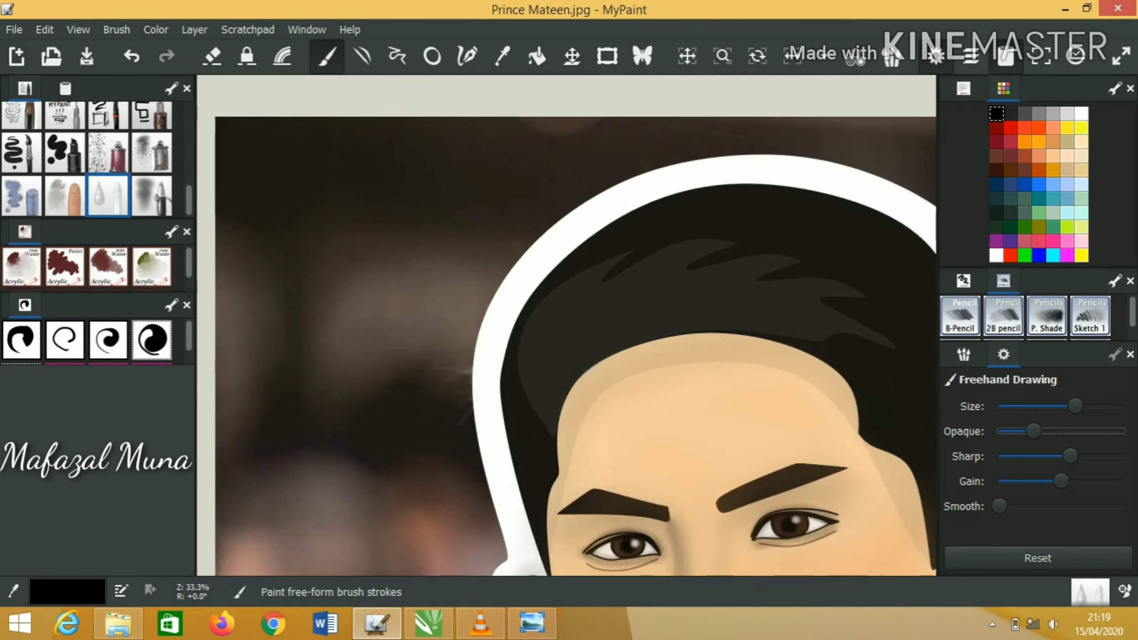
scroll(566, 325, "up", 1)
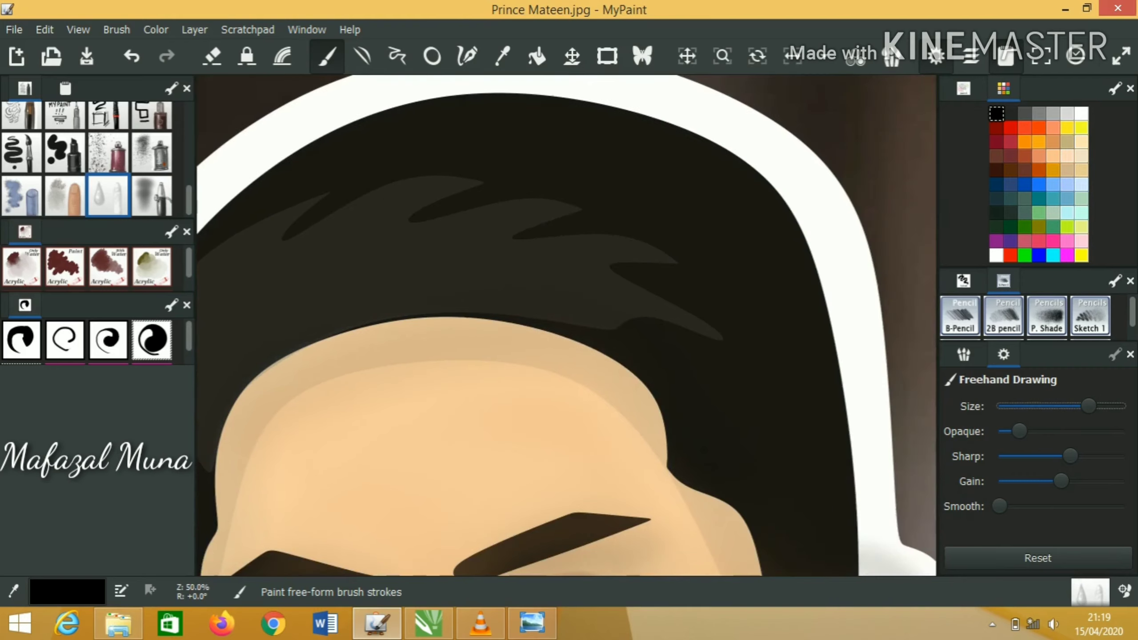
left_click_drag(555, 335, 592, 345)
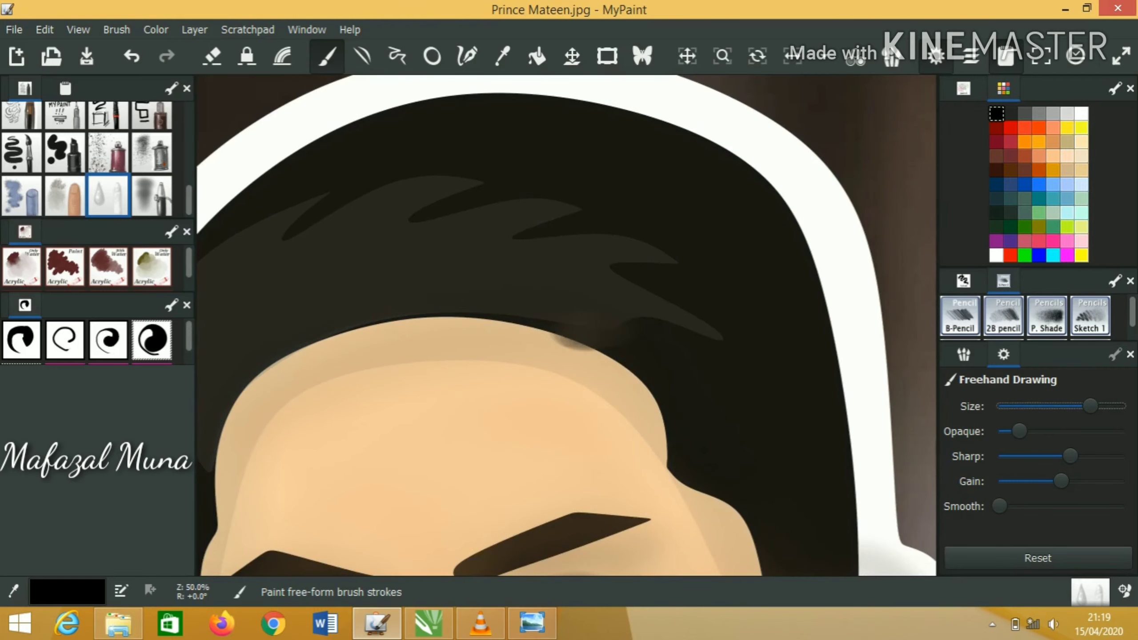
key("ctrl+z")
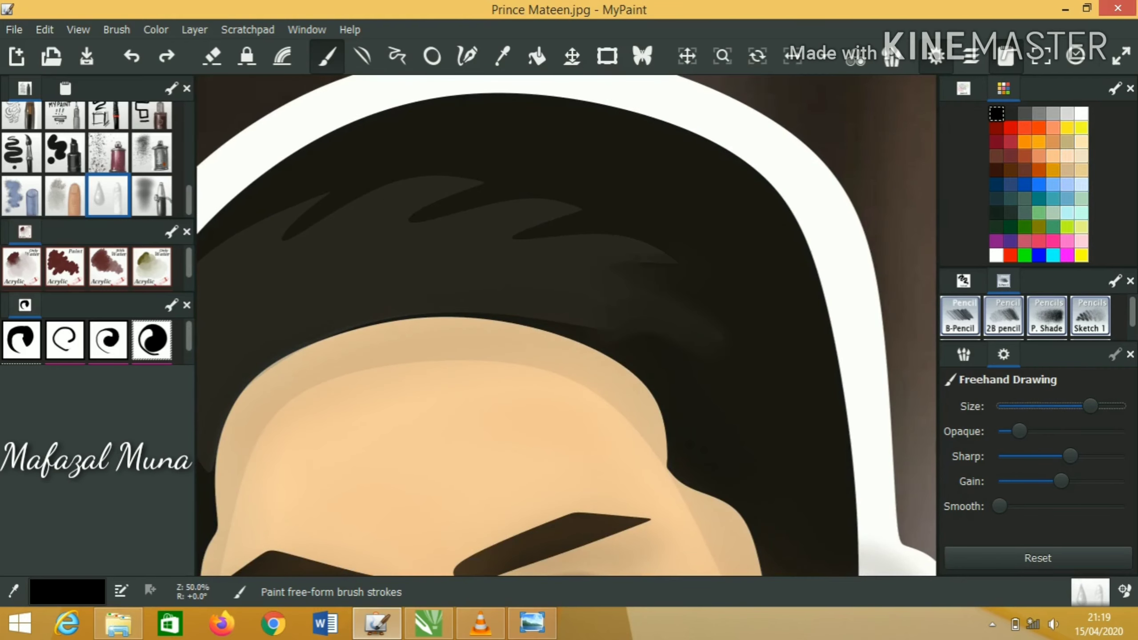
key("ctrl+y")
scroll(566, 325, "down", 2)
scroll(567, 326, "up", 3)
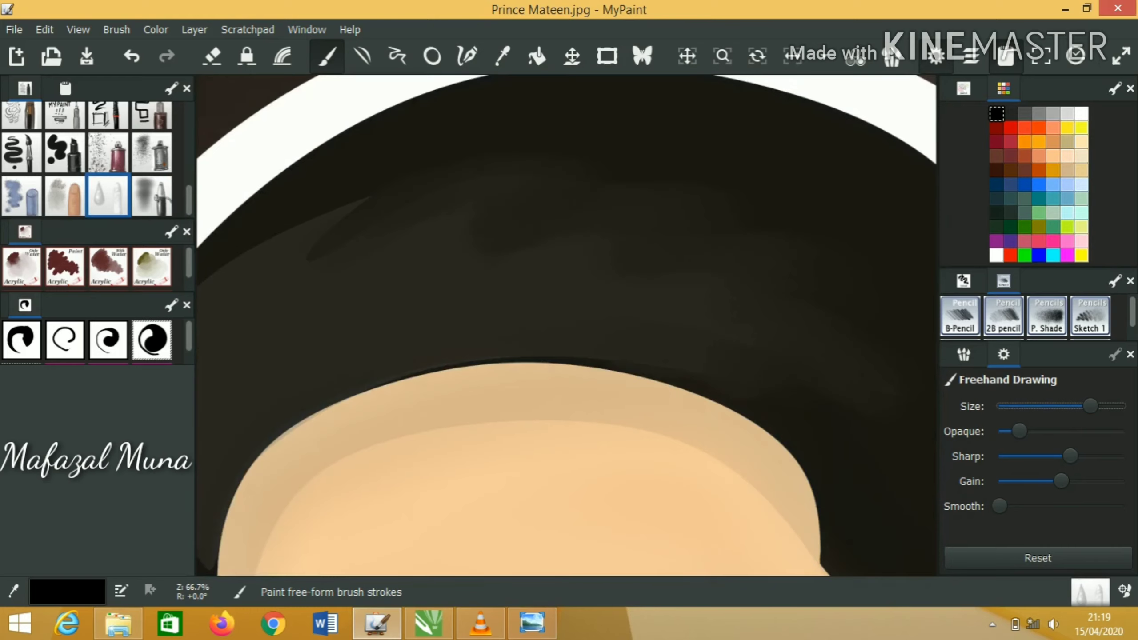
Step: Blend the side edge of the hair highlight beside the temple into the darker hair
scroll(566, 326, "down", 1)
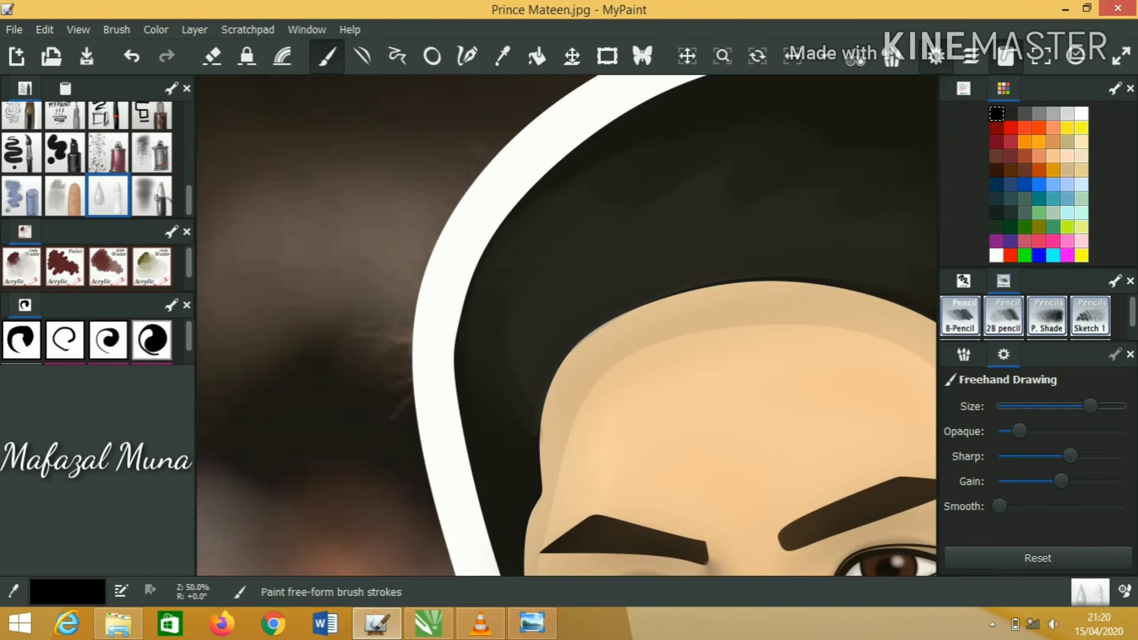
left_click_drag(543, 409, 540, 453)
scroll(567, 326, "down", 2)
scroll(567, 325, "up", 1)
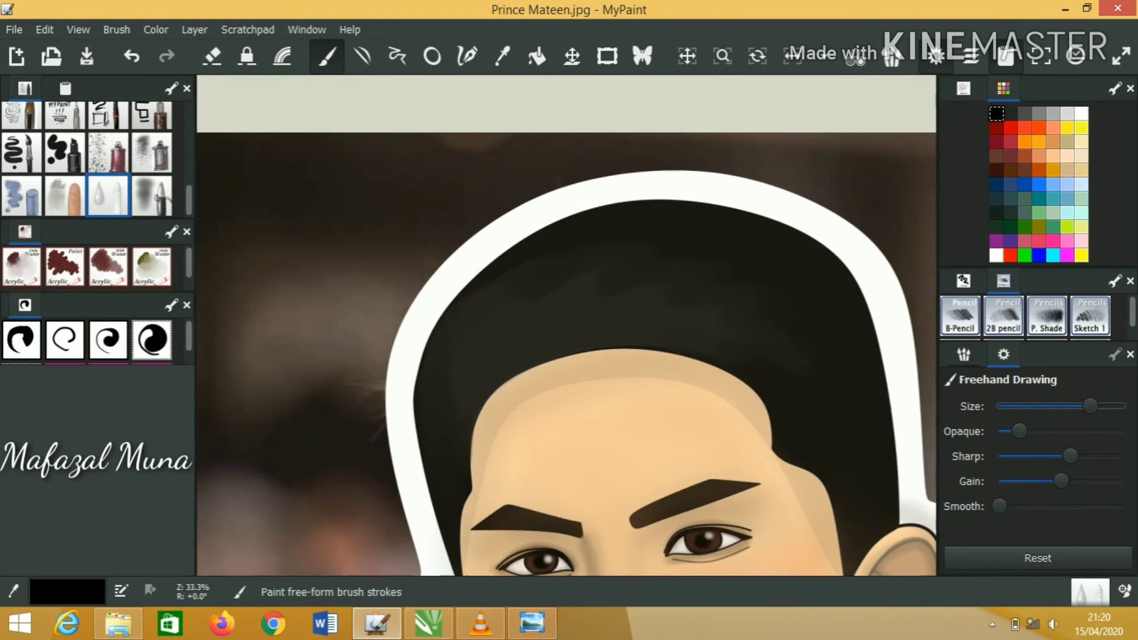
Step: Try soft airbrush strokes in dark grey over the hair at varying opacity
left_click(152, 196)
left_click(1024, 113)
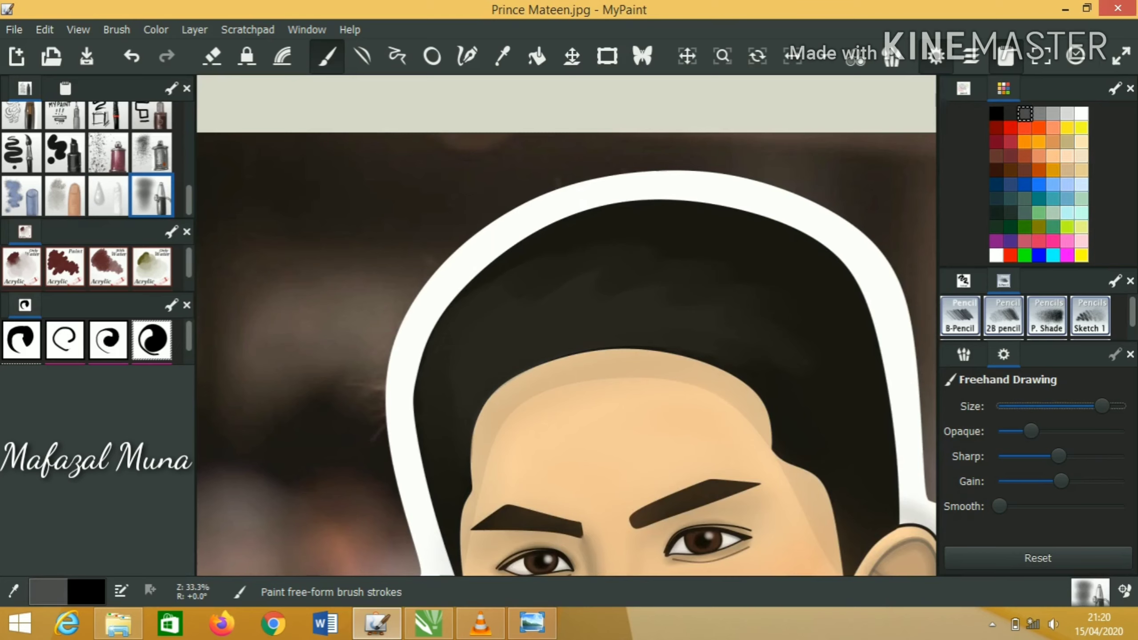
scroll(567, 325, "down", 1)
key("f")
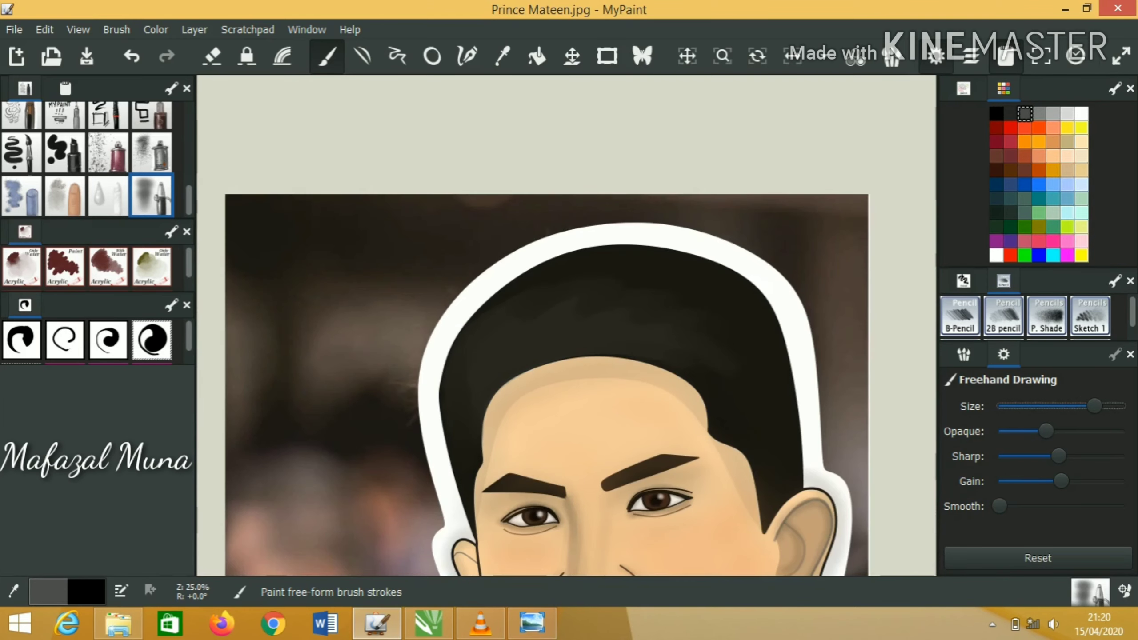
key("a")
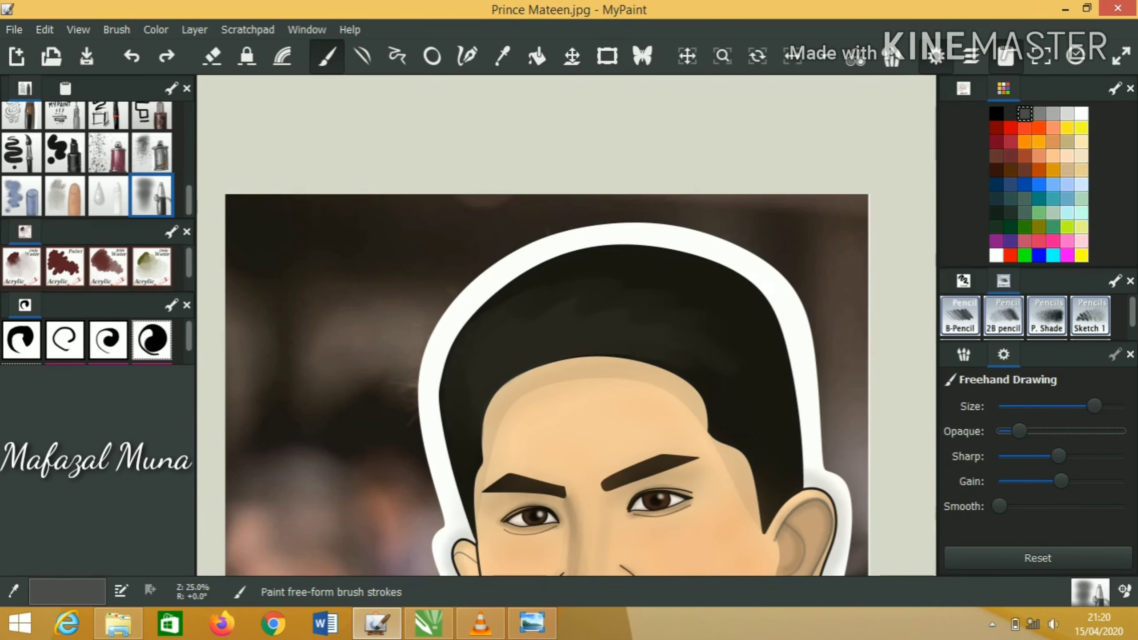
left_click(1010, 113)
key("ctrl+y")
Step: Shade the hair softly in black with a smaller, fainter airbrush, undoing and redoing a stroke to compare
left_click(996, 113)
key("s")
key("d")
scroll(567, 325, "up", 2)
scroll(567, 325, "down", 1)
key("ctrl+z")
key("f")
key("a")
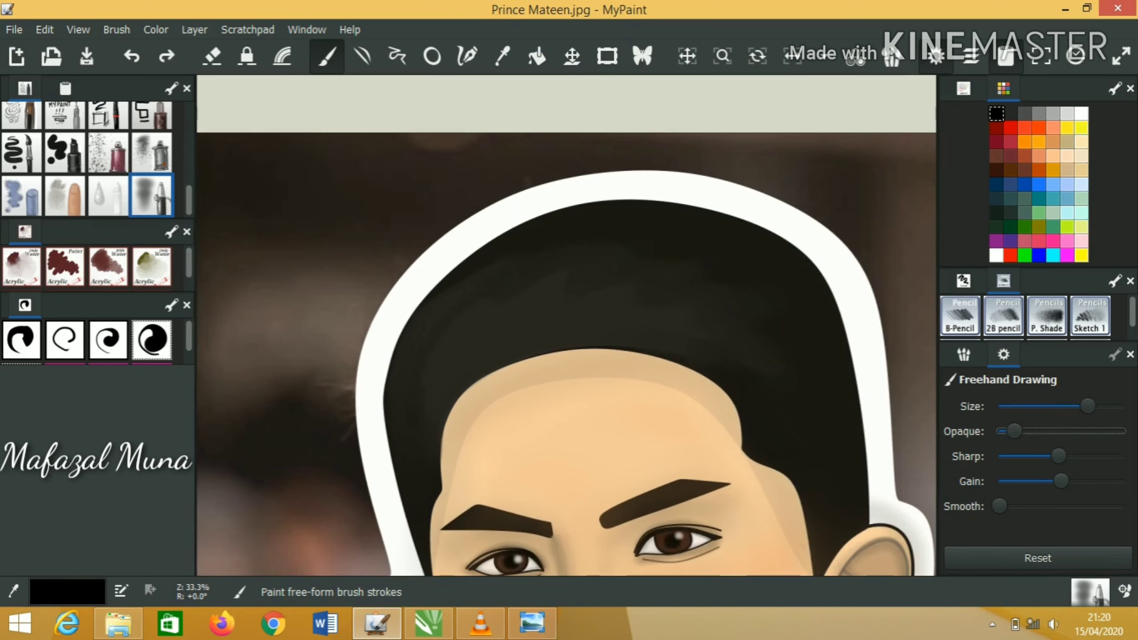
key("ctrl+y")
key("minus")
key("minus")
key("minus")
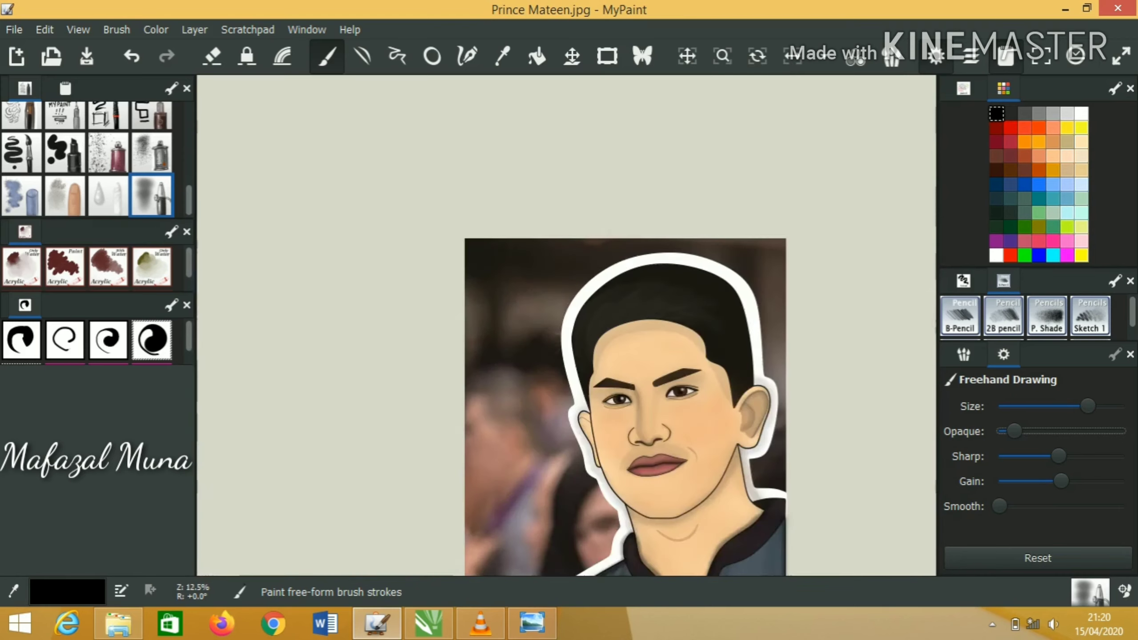
key("plus")
key("minus")
key("minus")
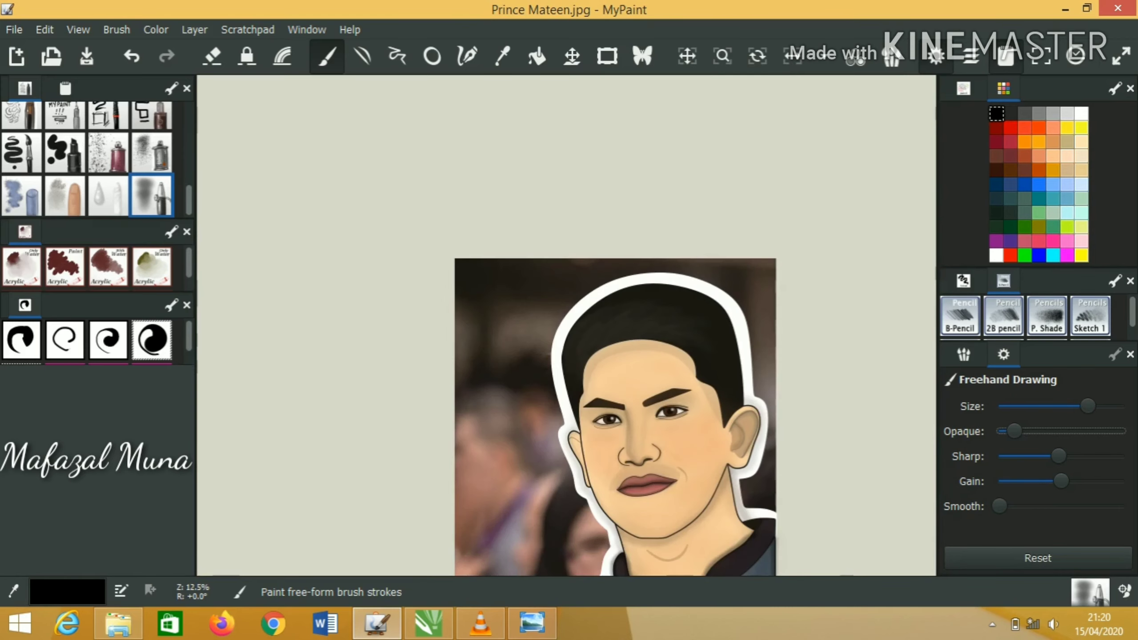
Step: Tint the neck and face softly in light orange with a large, faint airbrush, undoing one stroke on the neck
left_click(1054, 142)
left_click_drag(1087, 406, 1108, 406)
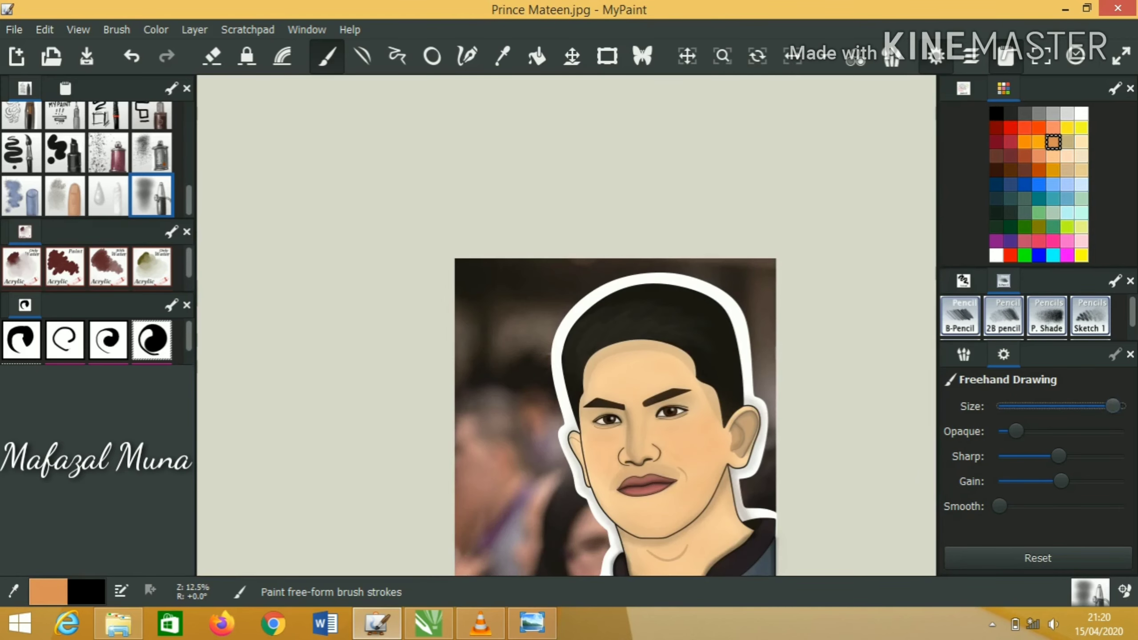
key("minus")
left_click_drag(1015, 431, 1021, 432)
key("plus")
key("plus")
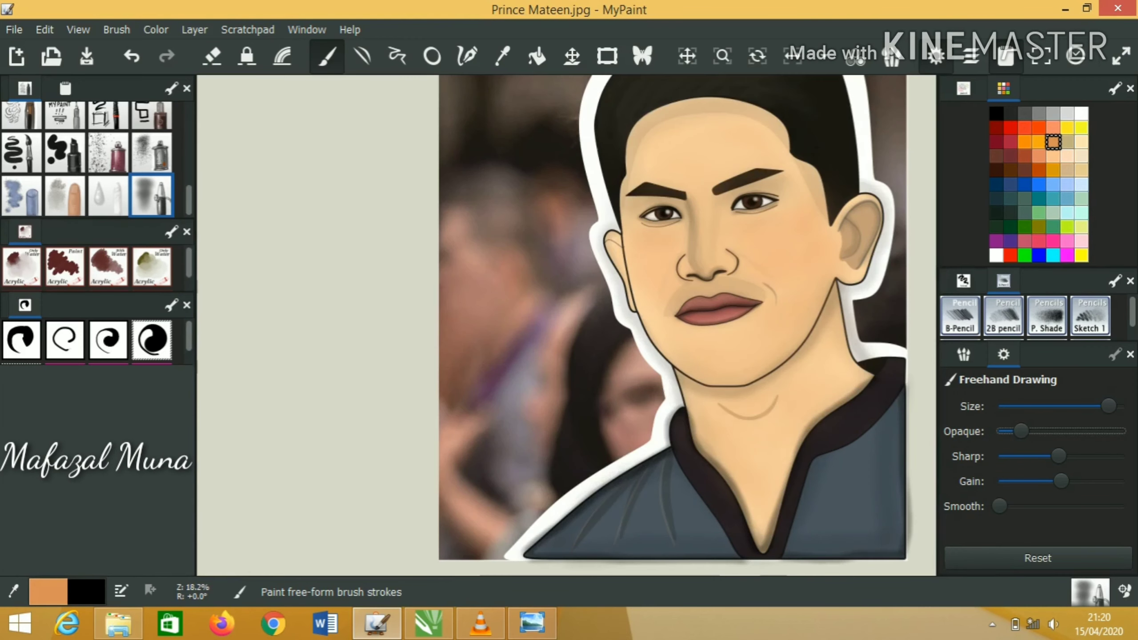
left_click_drag(752, 460, 804, 424)
key("ctrl+z")
left_click_drag(1109, 406, 1112, 406)
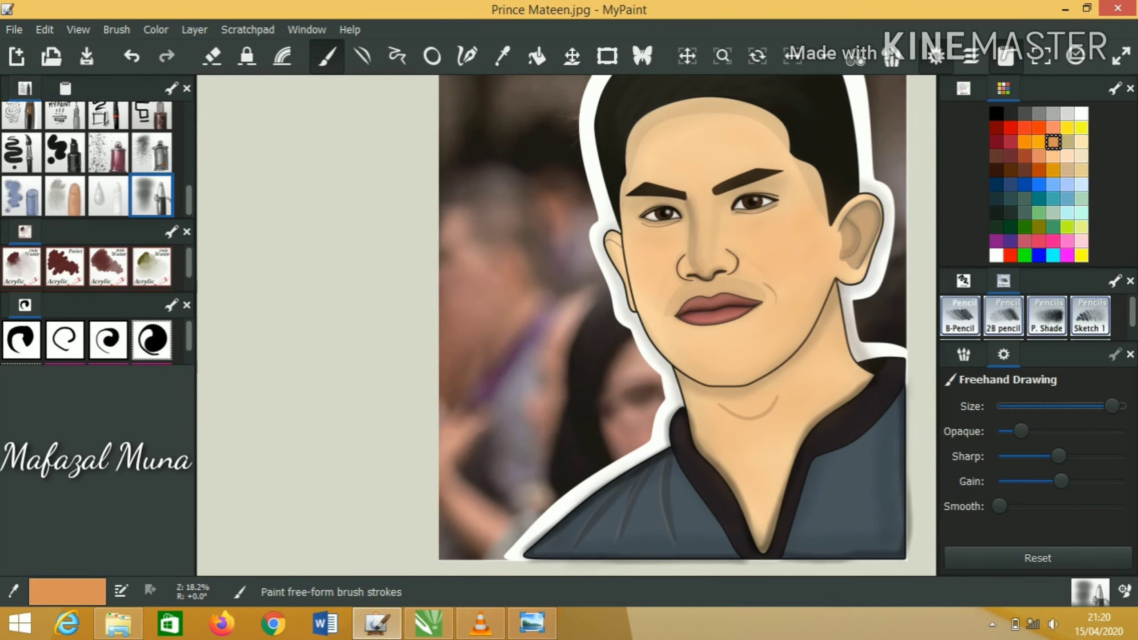
left_click_drag(1021, 431, 1017, 431)
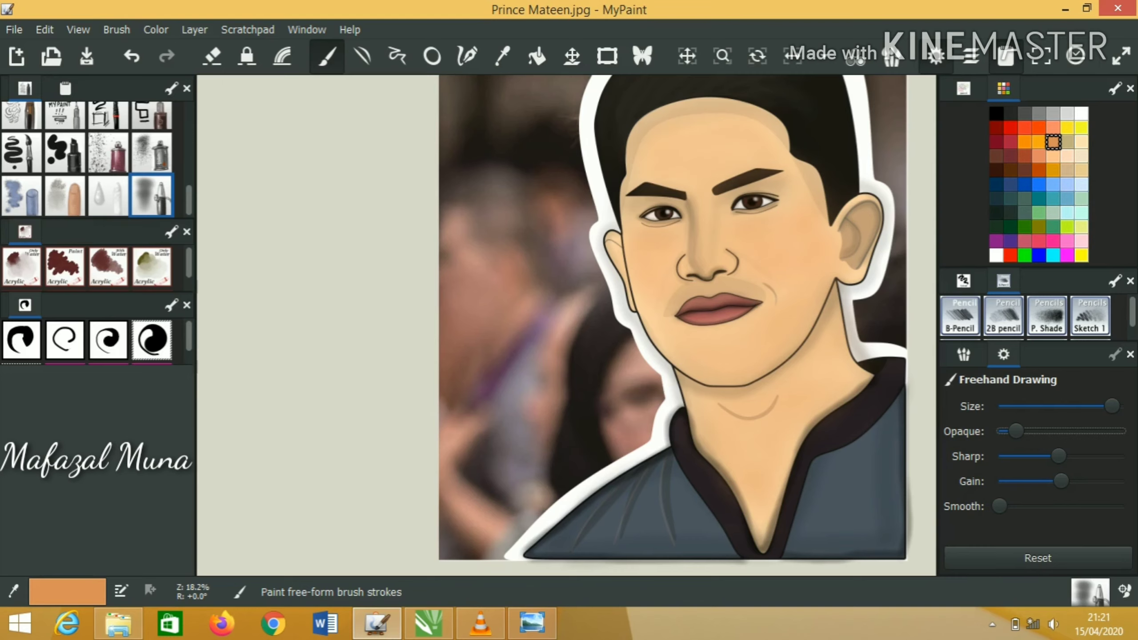
scroll(710, 238, "down", 1)
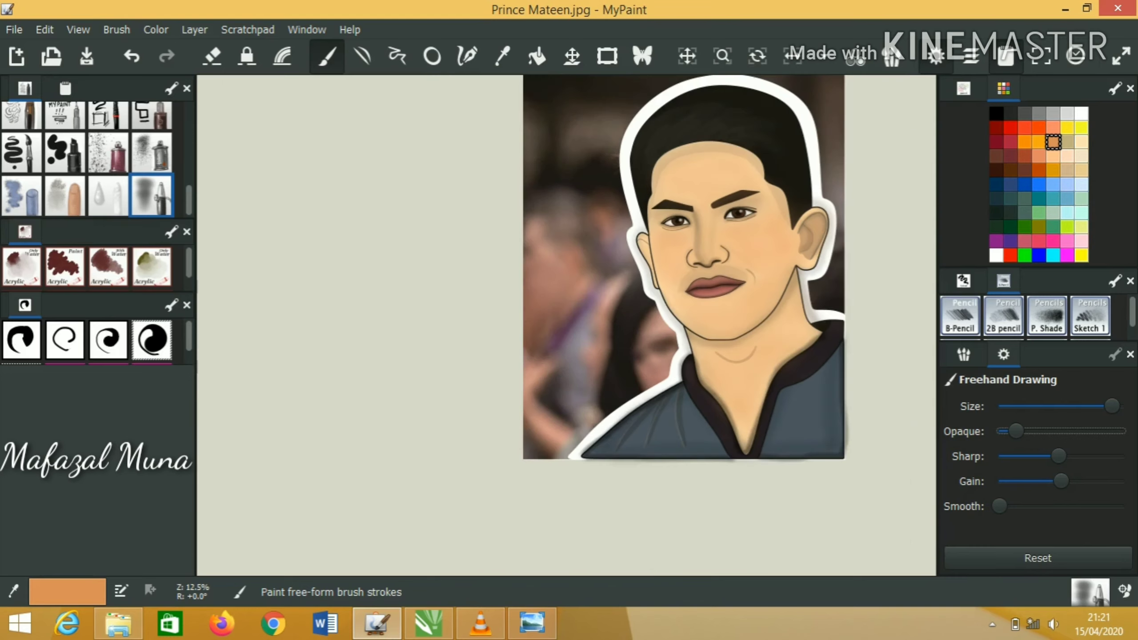
Step: Shade the face and ears faintly in black with a slightly smaller airbrush, undoing the last stroke near the eye
left_click(997, 114)
left_click_drag(1112, 406, 1108, 406)
left_click_drag(739, 287, 780, 323)
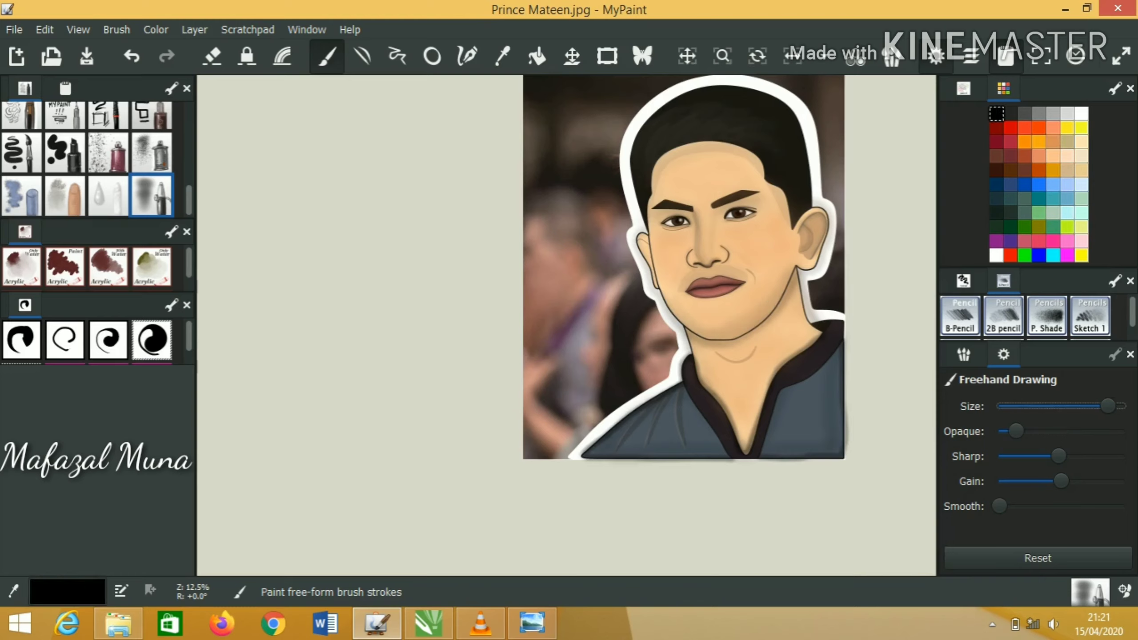
mouse_move(641, 231)
left_mouse_down()
mouse_move(653, 188)
mouse_move(703, 144)
mouse_move(762, 166)
mouse_move(807, 227)
left_mouse_up()
left_click_drag(777, 189, 808, 235)
left_click_drag(725, 212, 764, 188)
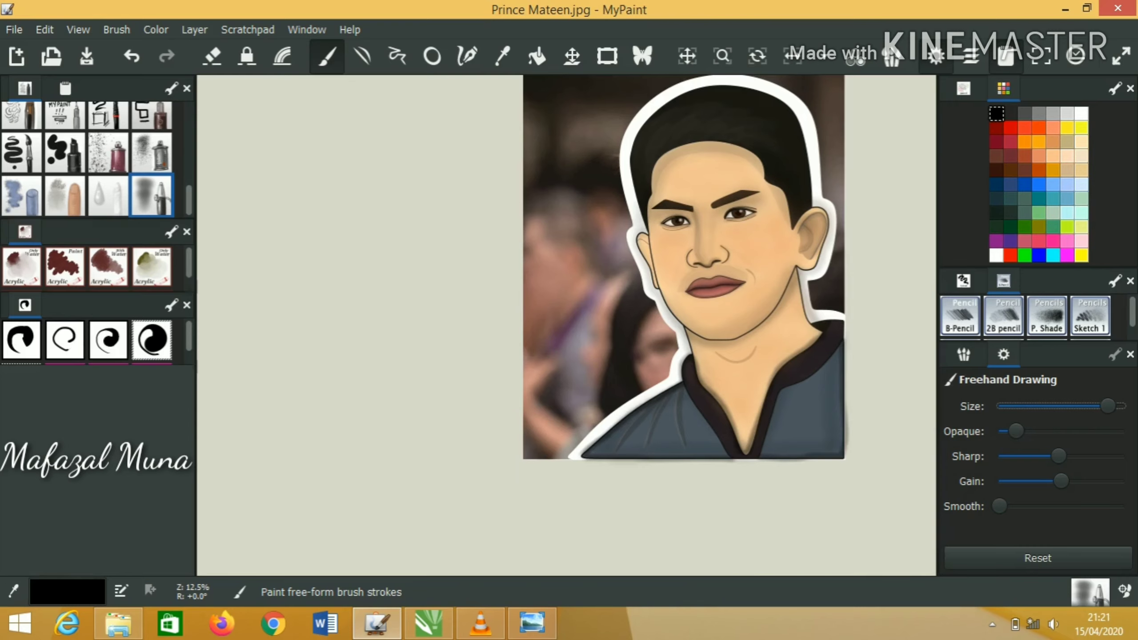
key("ctrl+z")
Step: Check the reference photo and refine the facial shading with a smaller, less opaque black airbrush
scroll(706, 217, "up", 2)
left_click(532, 623)
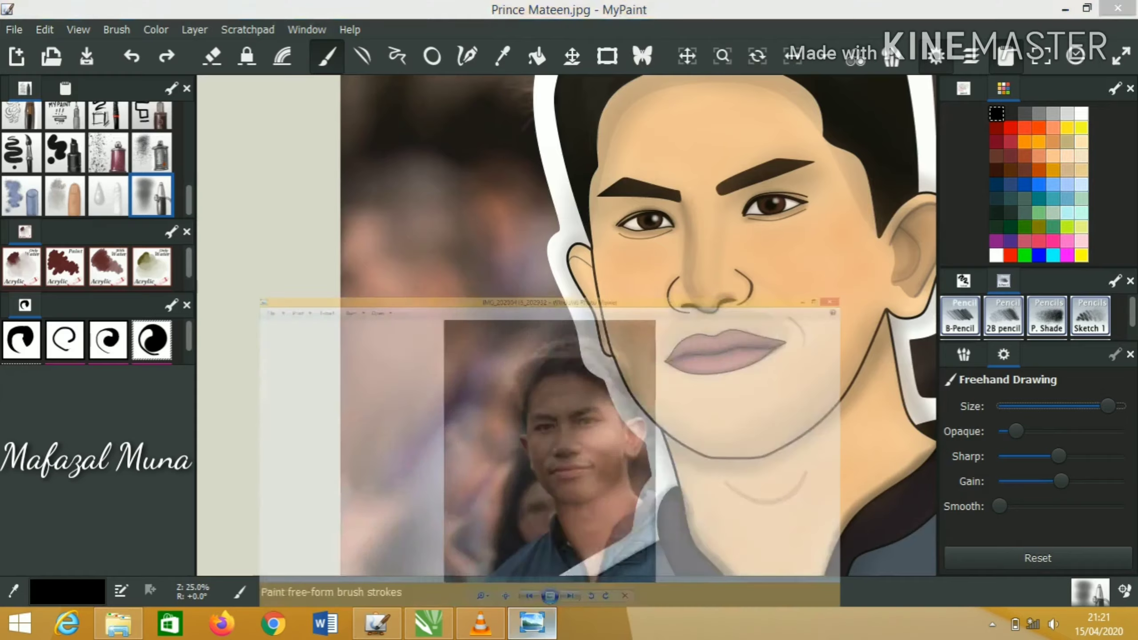
left_click(531, 624)
scroll(756, 286, "up", 1)
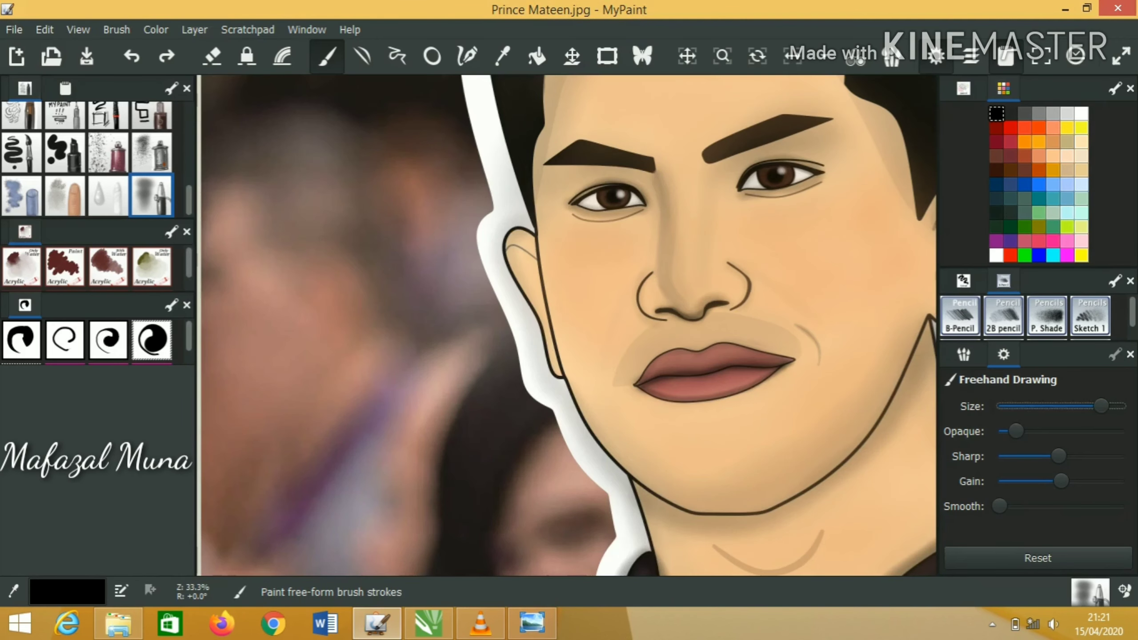
key("a")
key("d")
key("a")
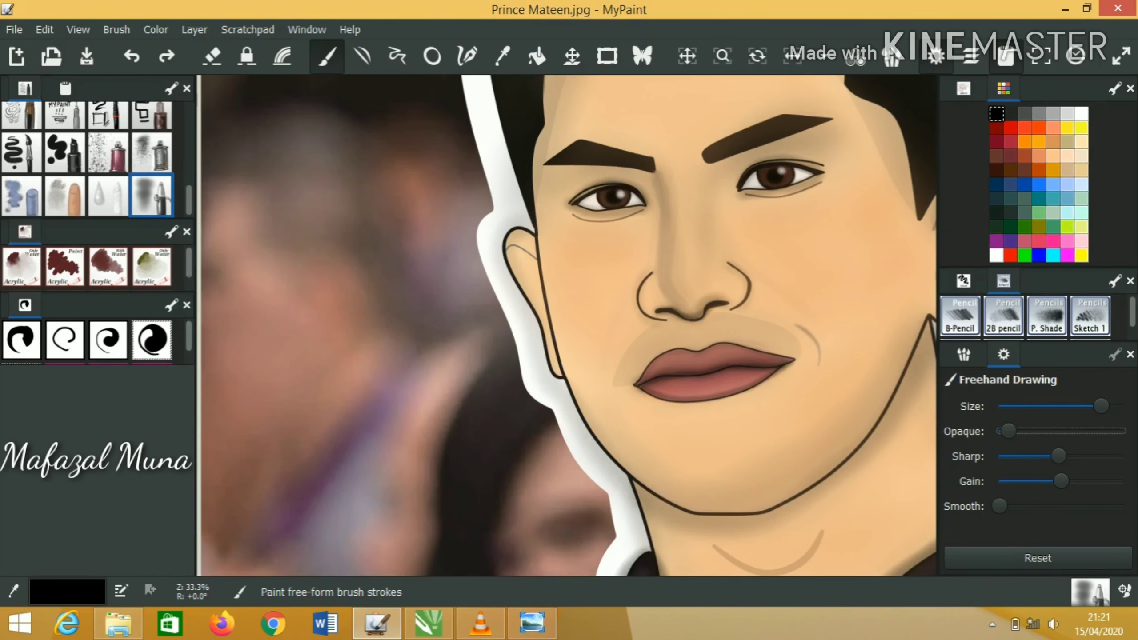
key("d")
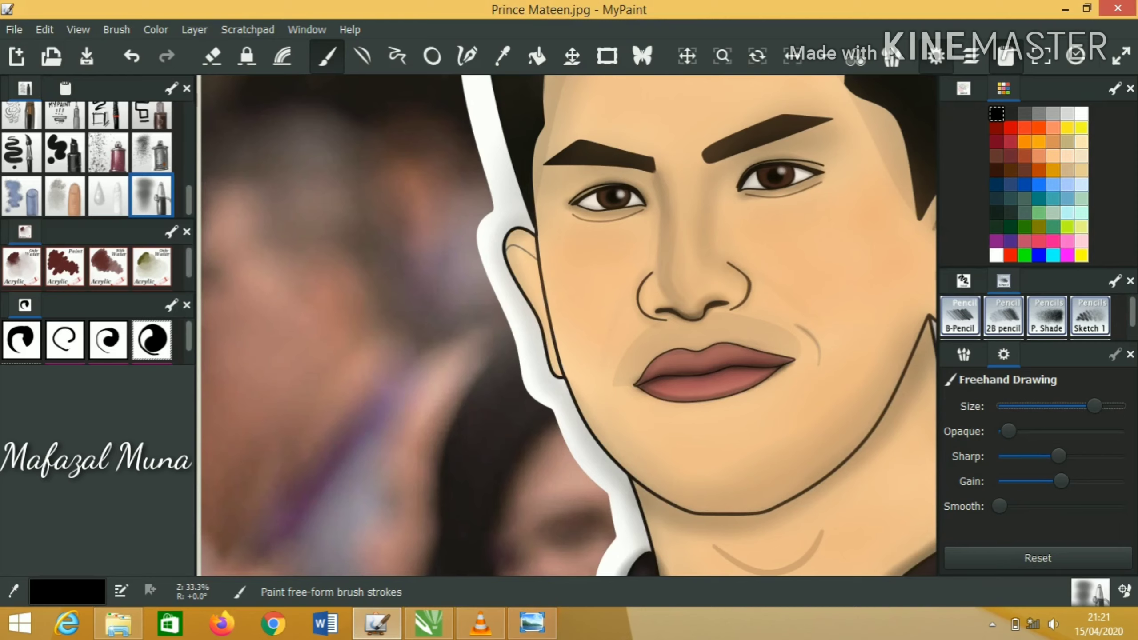
scroll(568, 325, "down", 3)
scroll(568, 325, "up", 2)
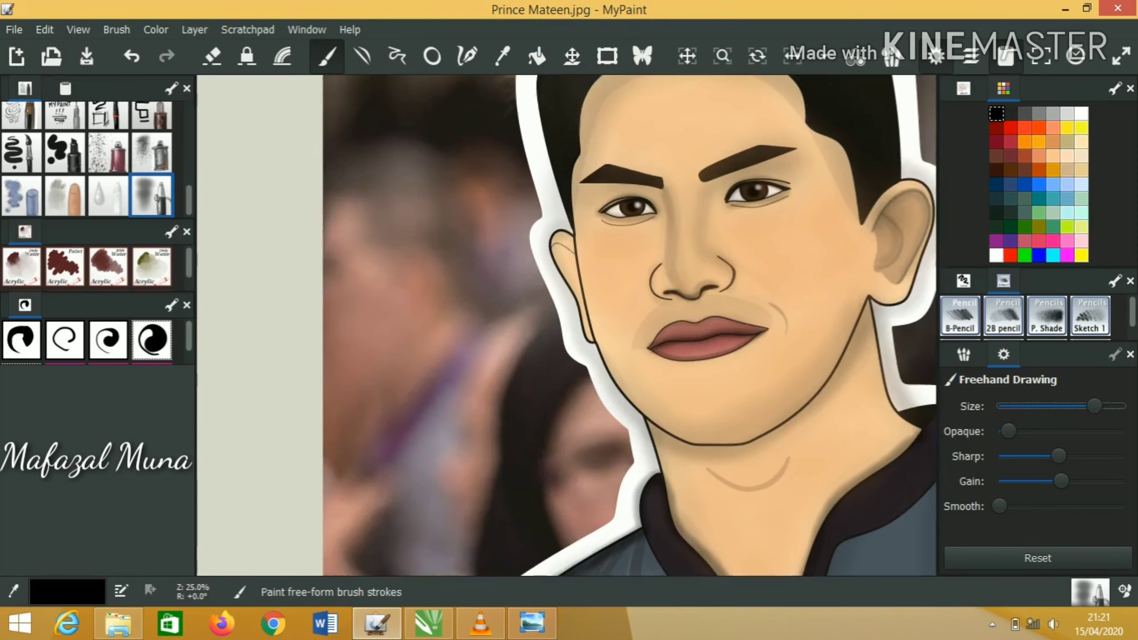
scroll(652, 224, "down", 1)
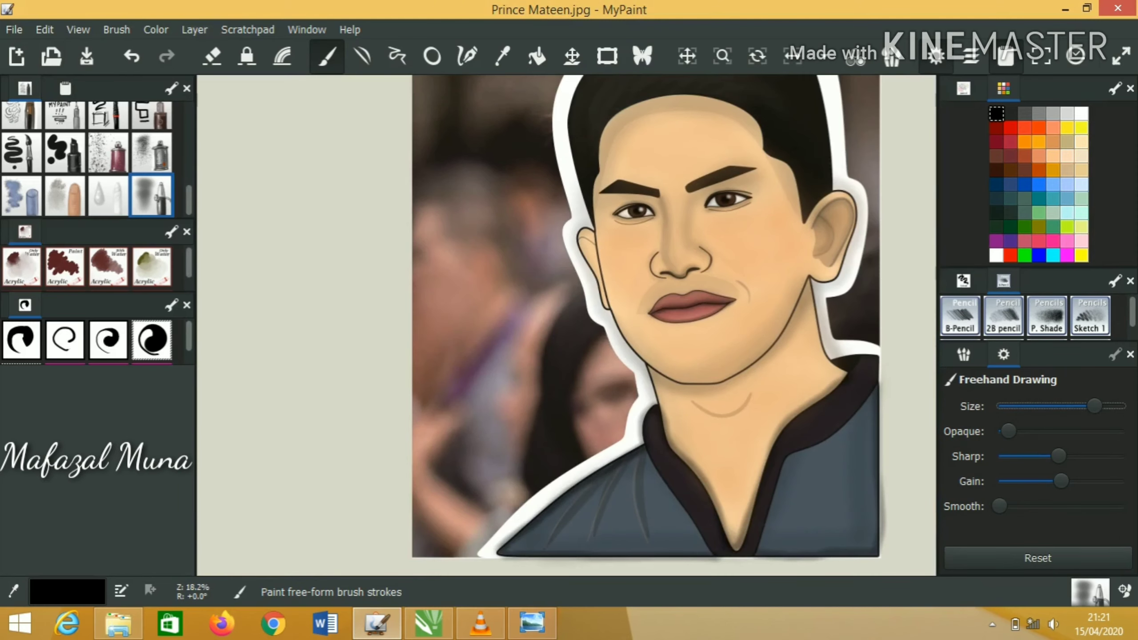
Step: Brush soft white highlights onto the face with a more opaque airbrush, enlarging it for the broader areas
left_click(997, 255)
key("s")
scroll(652, 206, "up", 2)
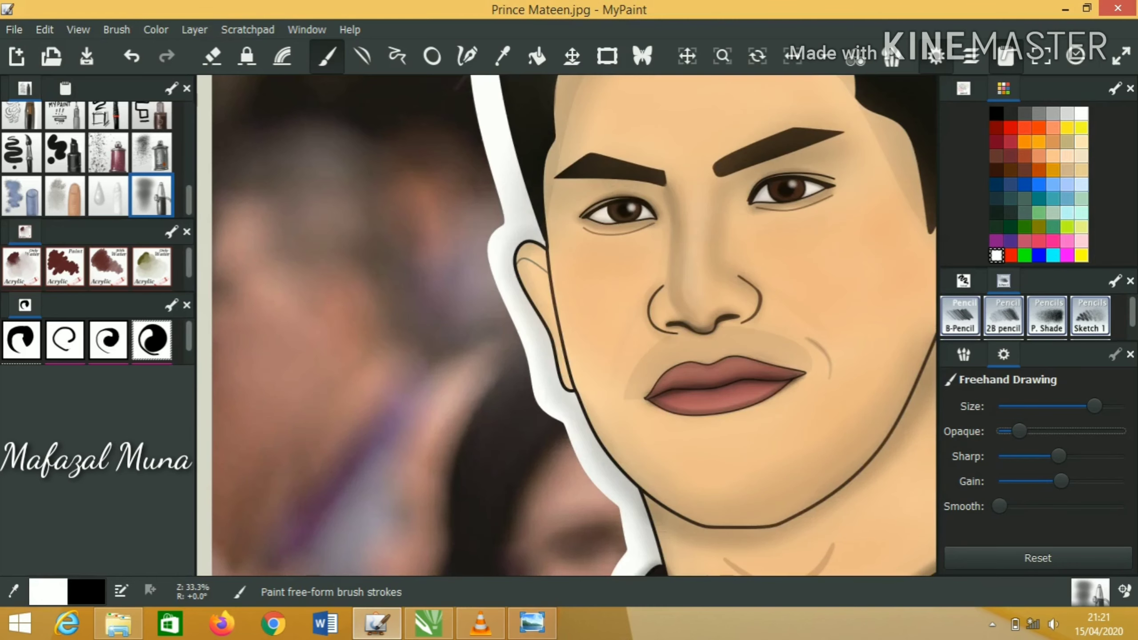
scroll(568, 325, "down", 2)
scroll(568, 325, "up", 1)
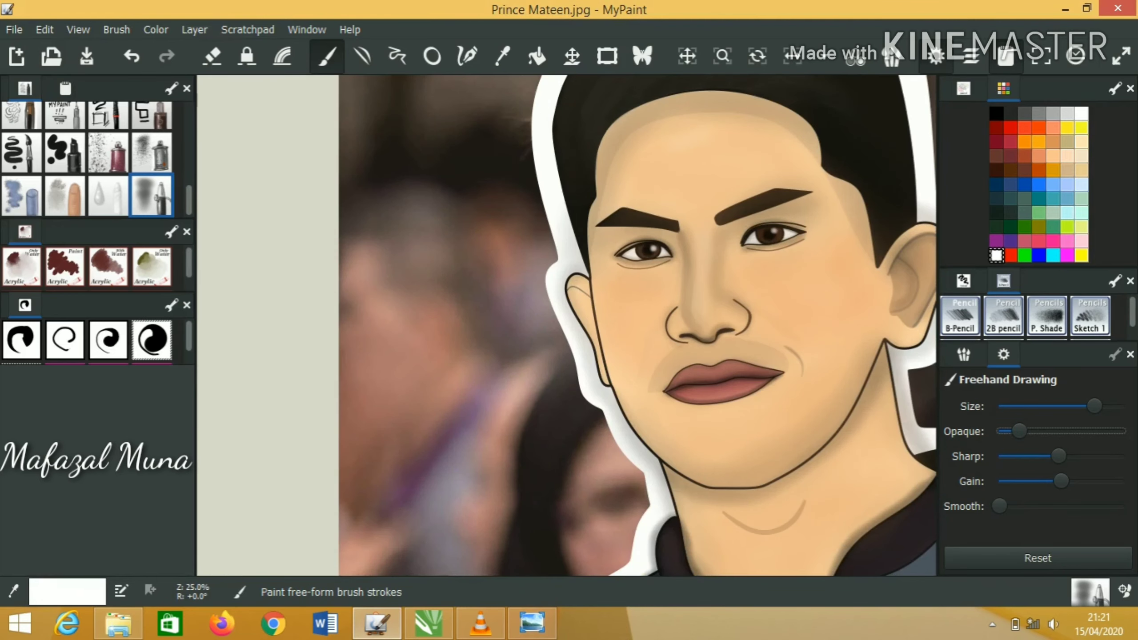
key("f")
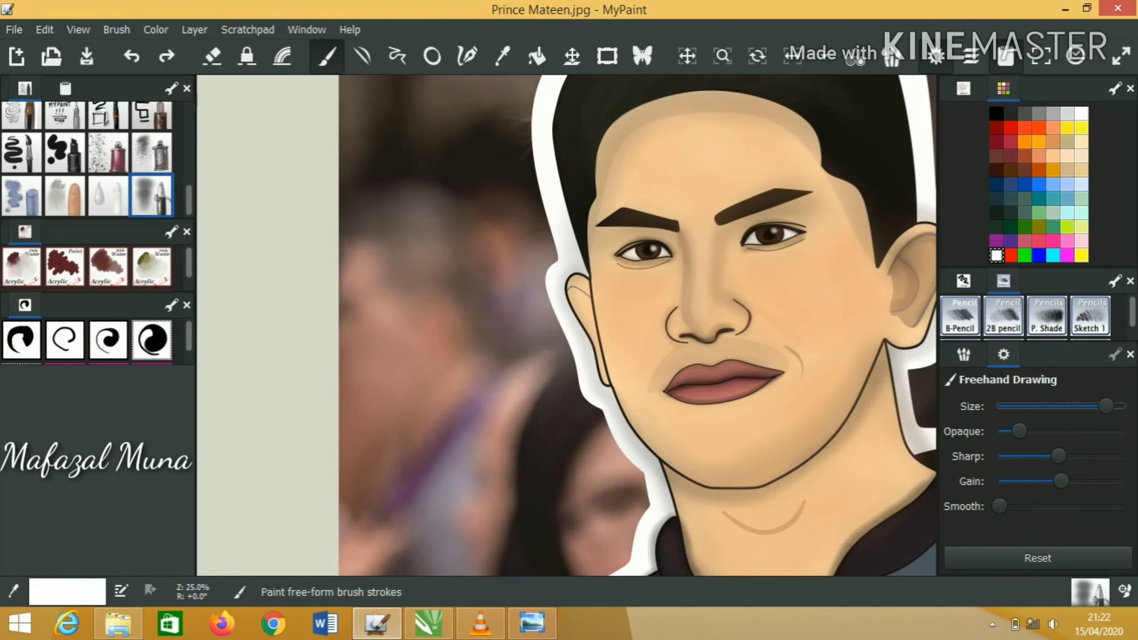
Step: Switch back to a smaller black airbrush for the final shading and save the portrait as Prince Mateen.jpg
left_click(997, 113)
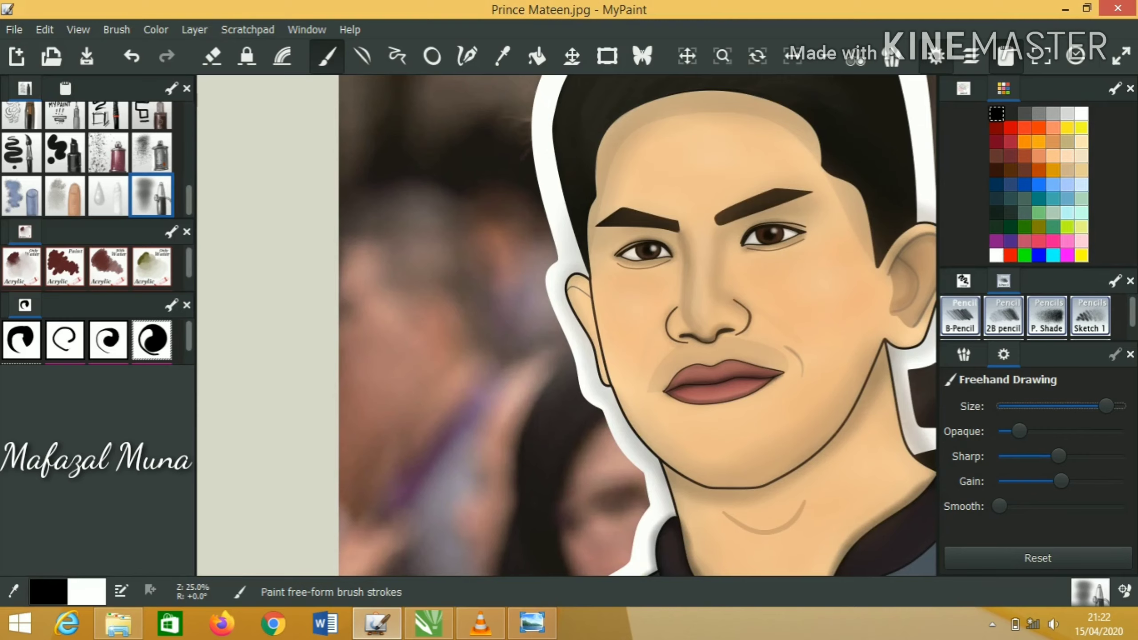
key("d")
key("d")
key("minus")
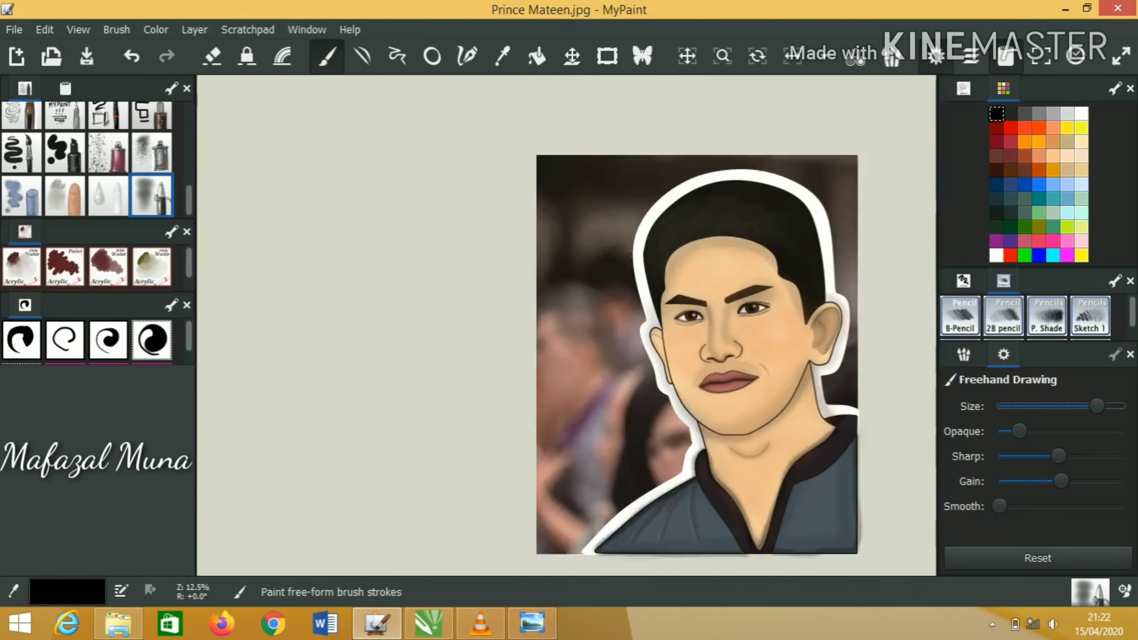
key("minus")
key("plus")
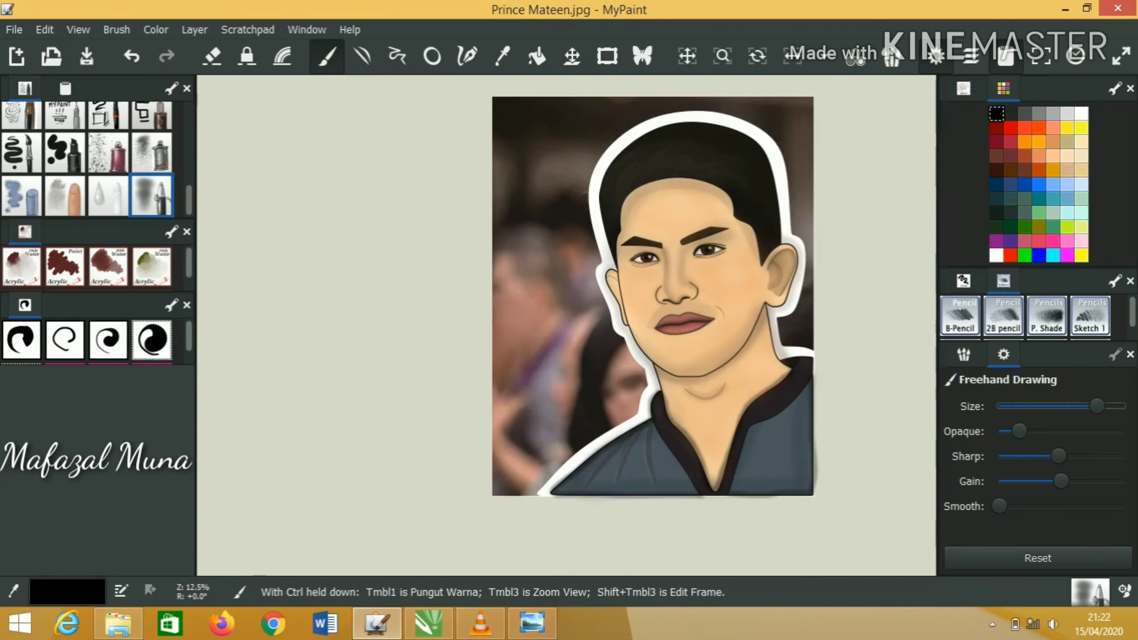
key("ctrl+s")
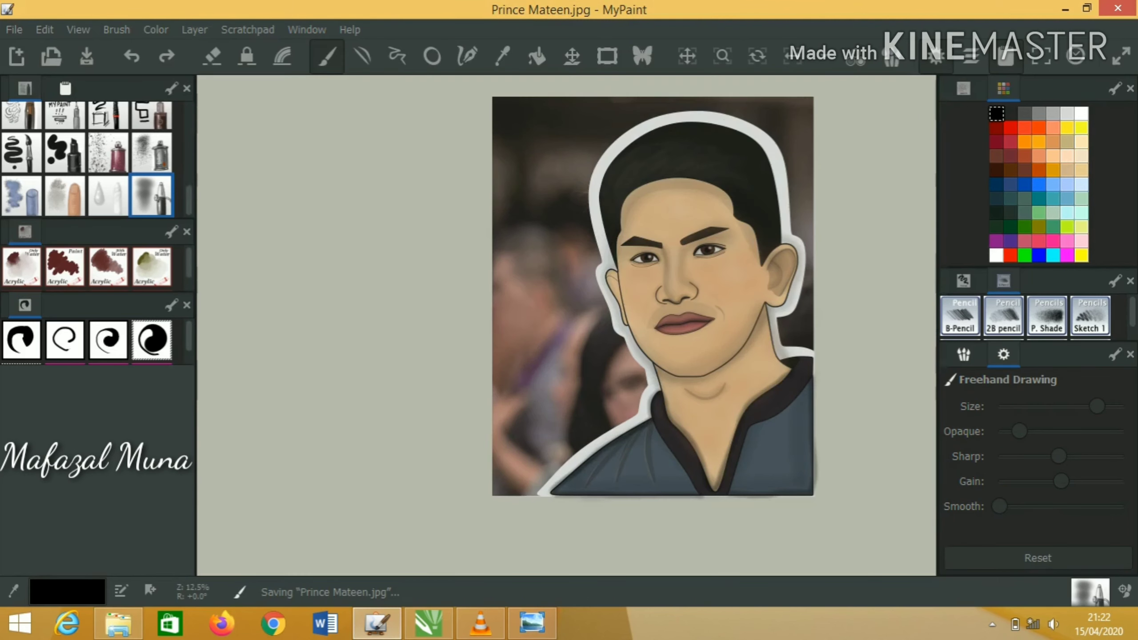